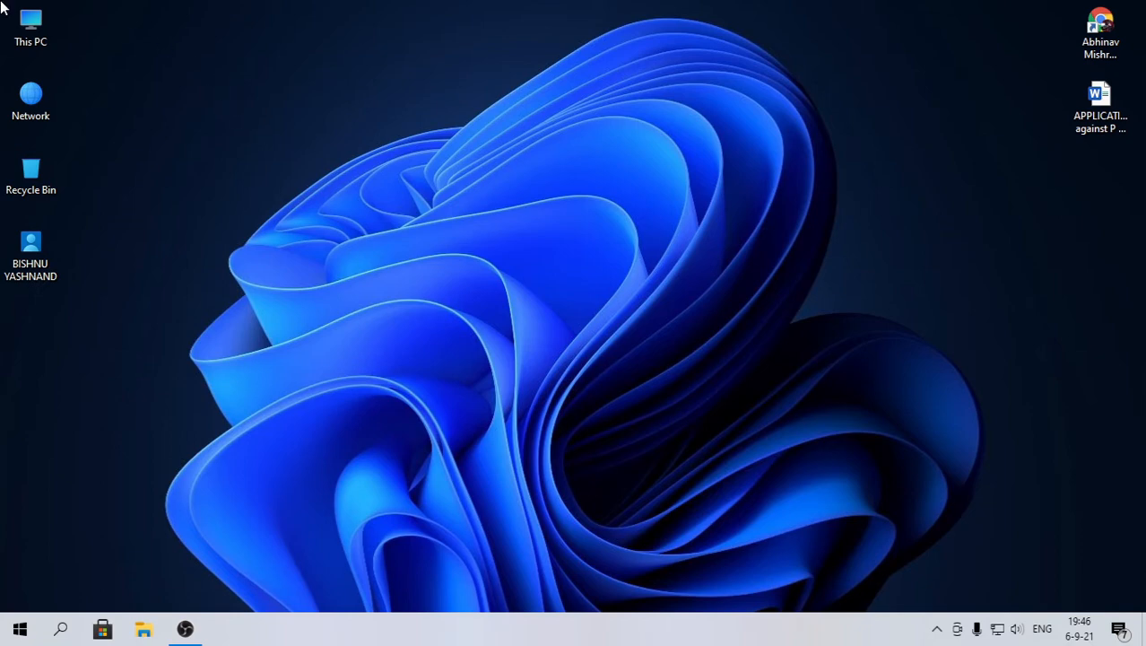
# Step: Open This PC to list USB Drive (D:) and close its BitLocker unlock notification
pyautogui.doubleClick(26, 24)
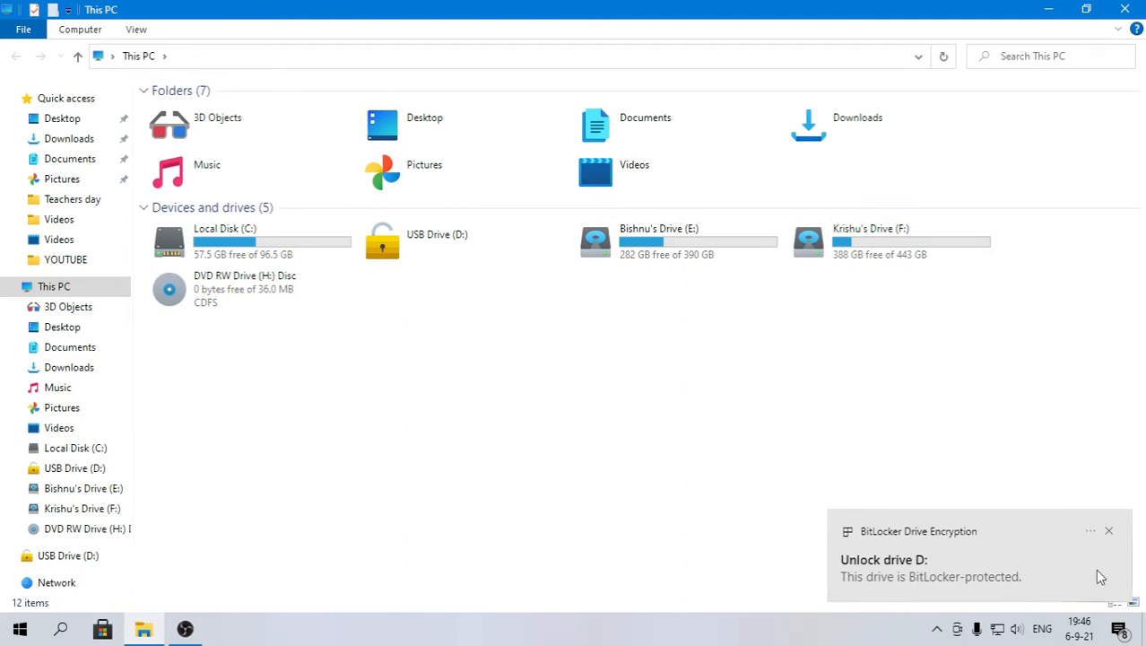
pyautogui.click(1110, 533)
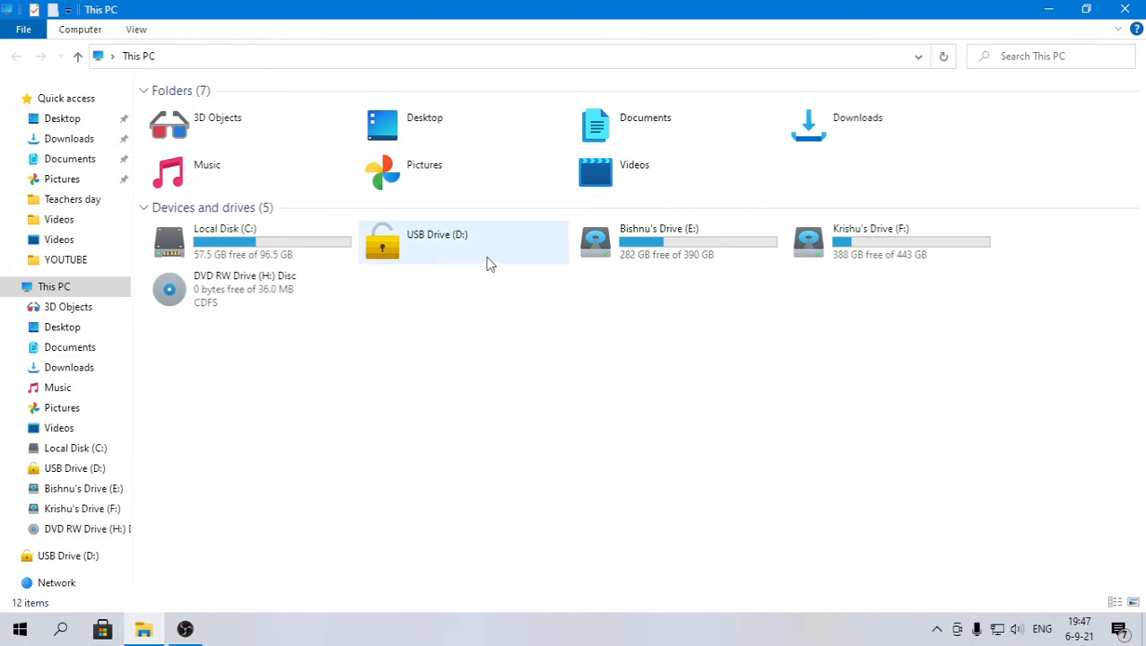
# Step: Open the unlock prompt for USB Drive (D:) and try a first password, which is rejected
pyautogui.click(434, 250)
pyautogui.doubleClick(433, 243)
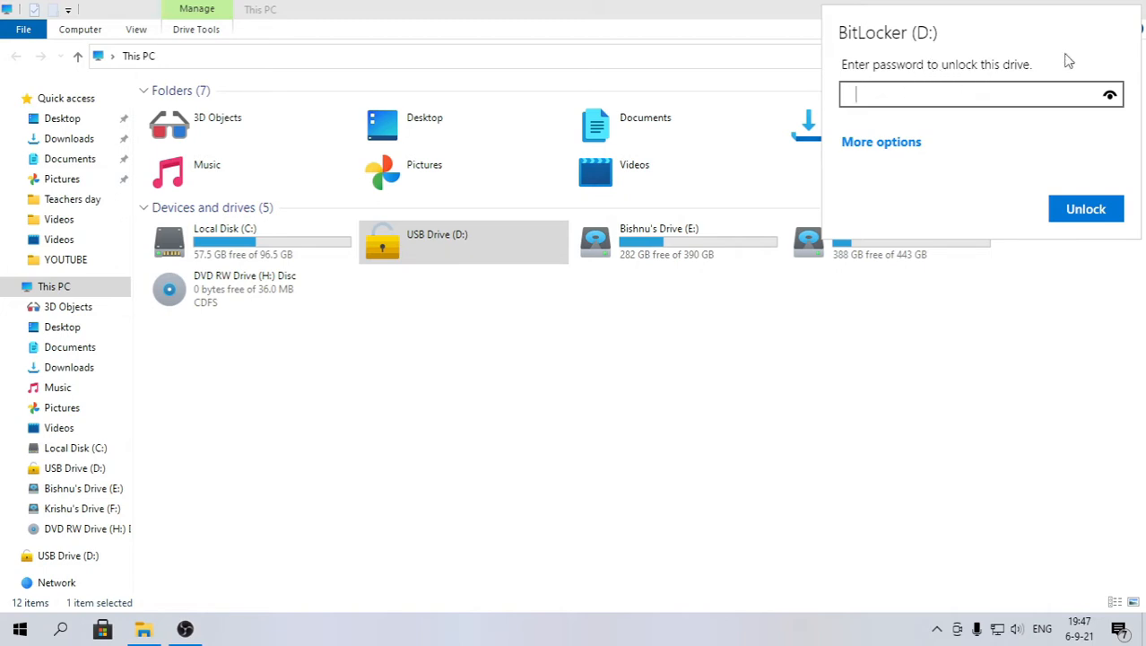
pyautogui.click(1110, 95)
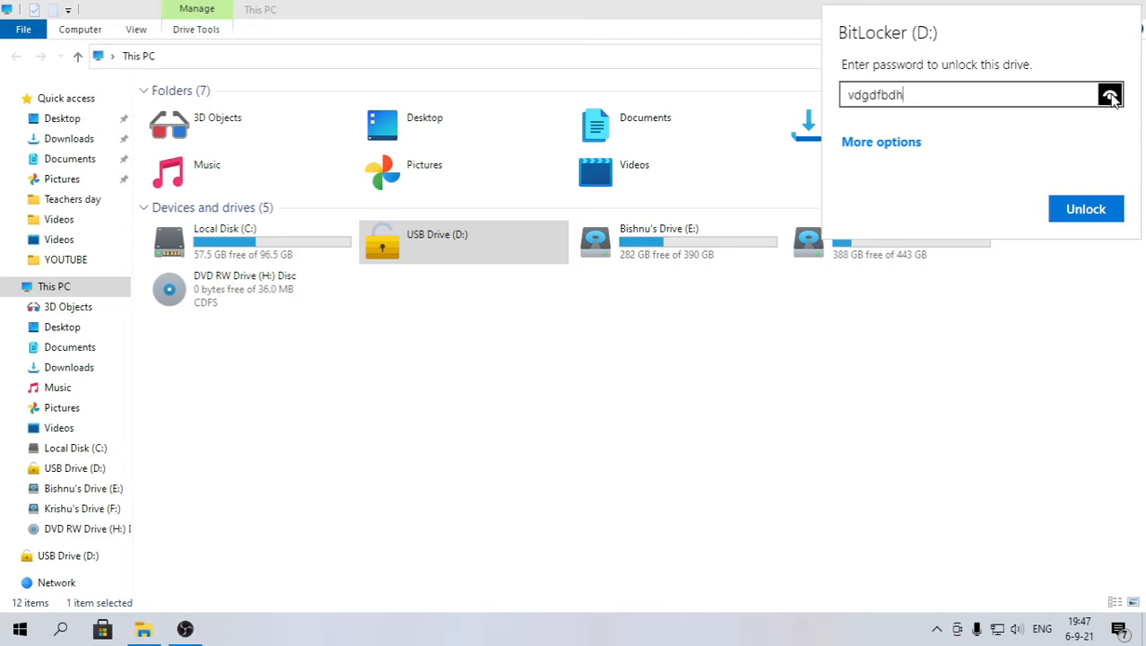
pyautogui.click(1106, 210)
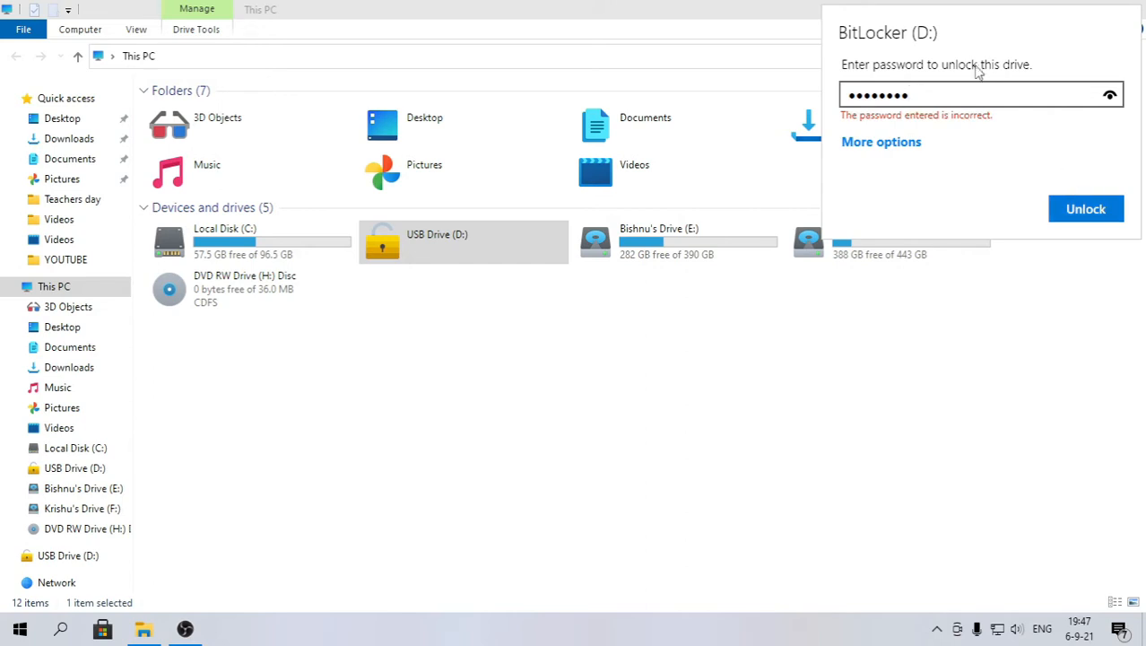
# Step: Replace the rejected entry with the correct drive password, reveal it to check, and unlock D:
pyautogui.moveTo(960, 89); pyautogui.dragTo(815, 100)
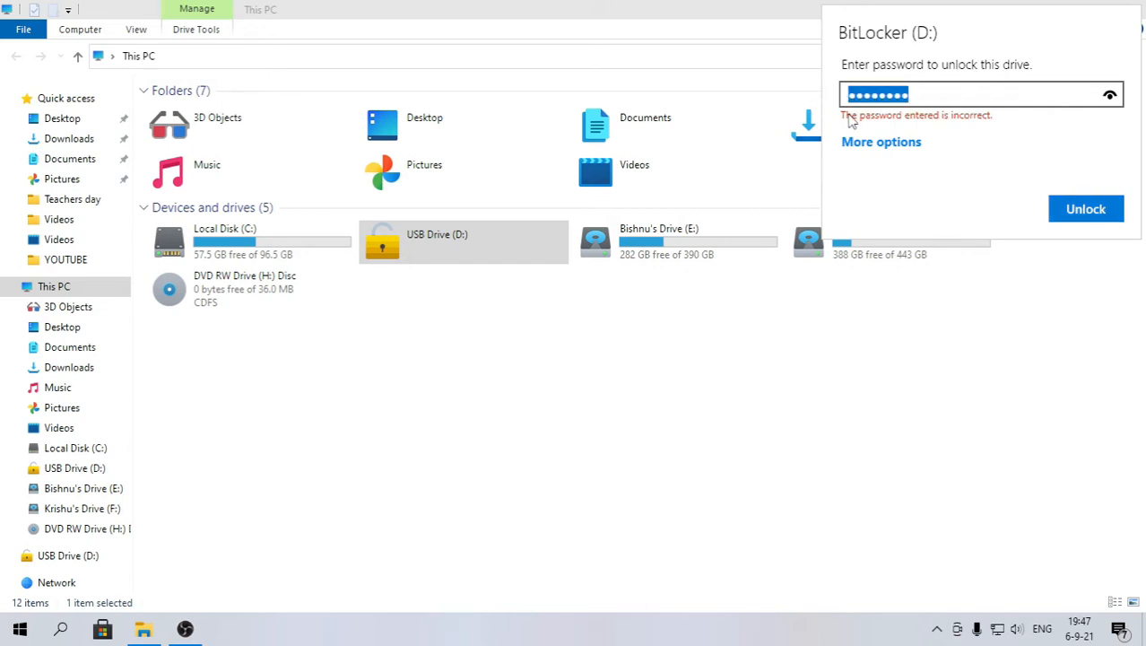
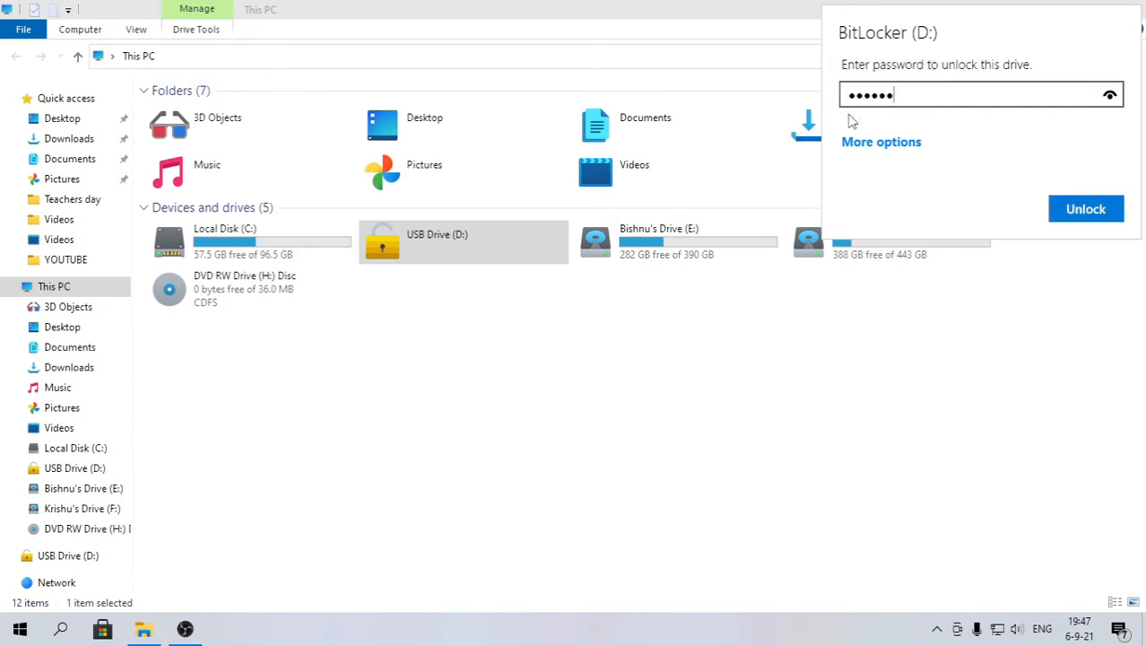
pyautogui.click(1113, 104)
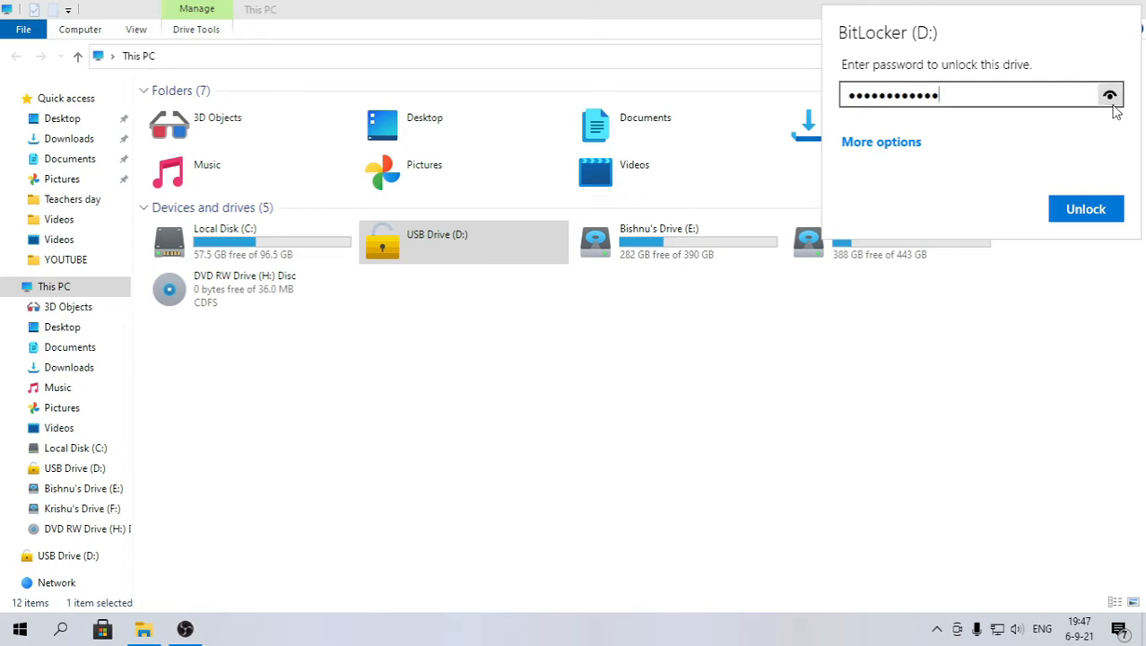
pyautogui.click(1087, 212)
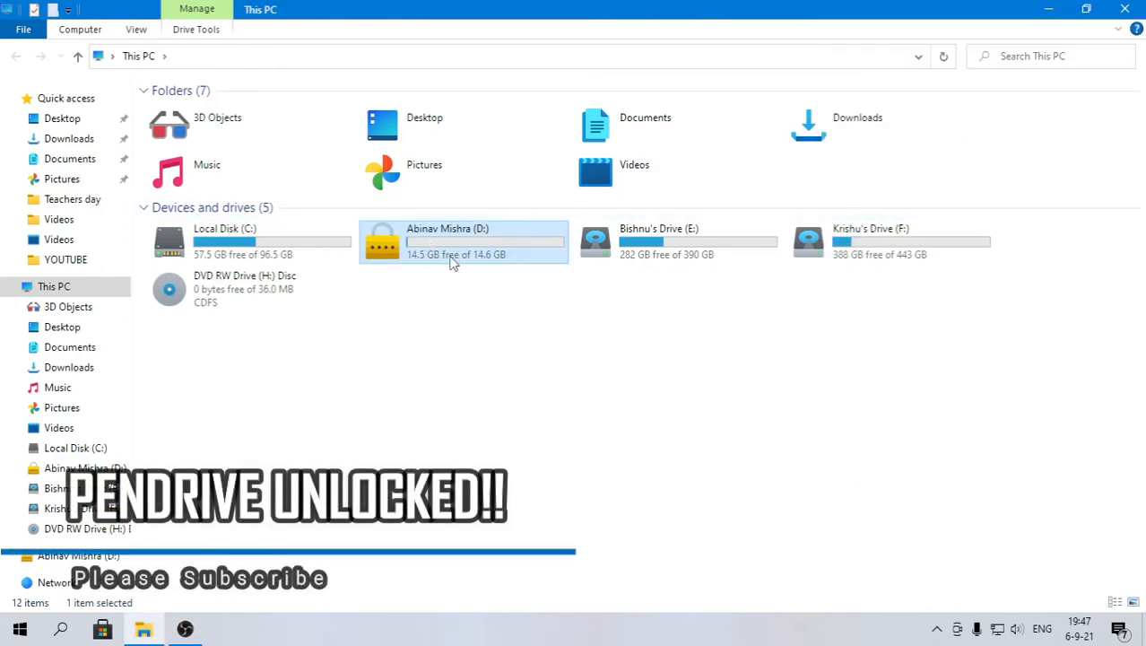
# Step: Browse the files on the unlocked drive D:, then go back to This PC
pyautogui.doubleClick(415, 263)
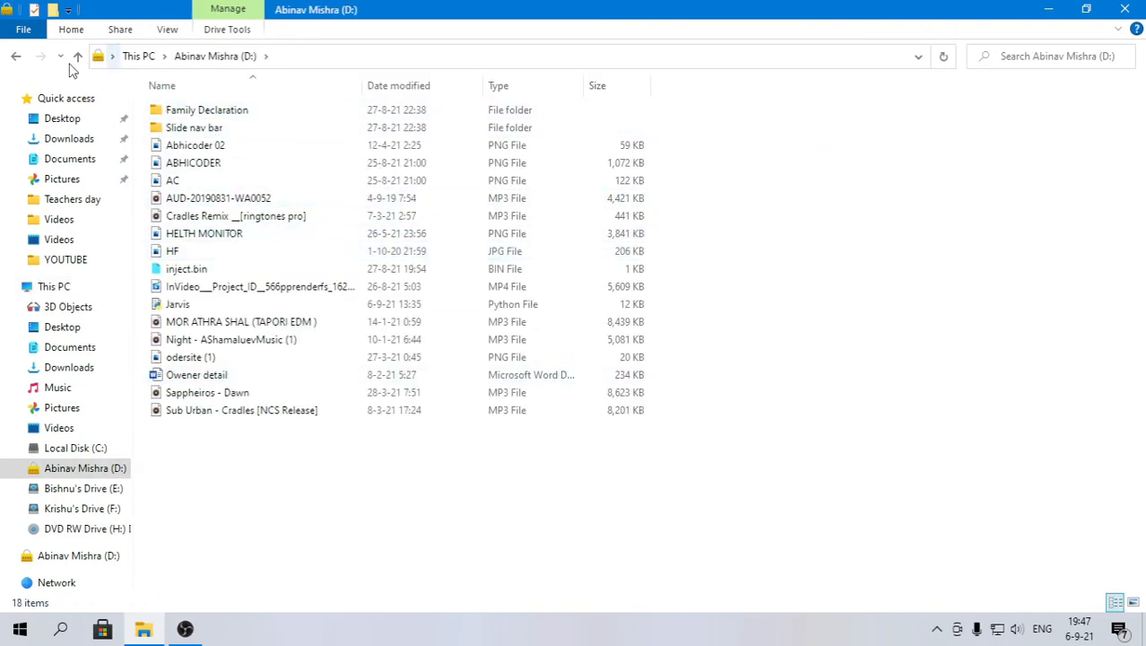
pyautogui.click(16, 57)
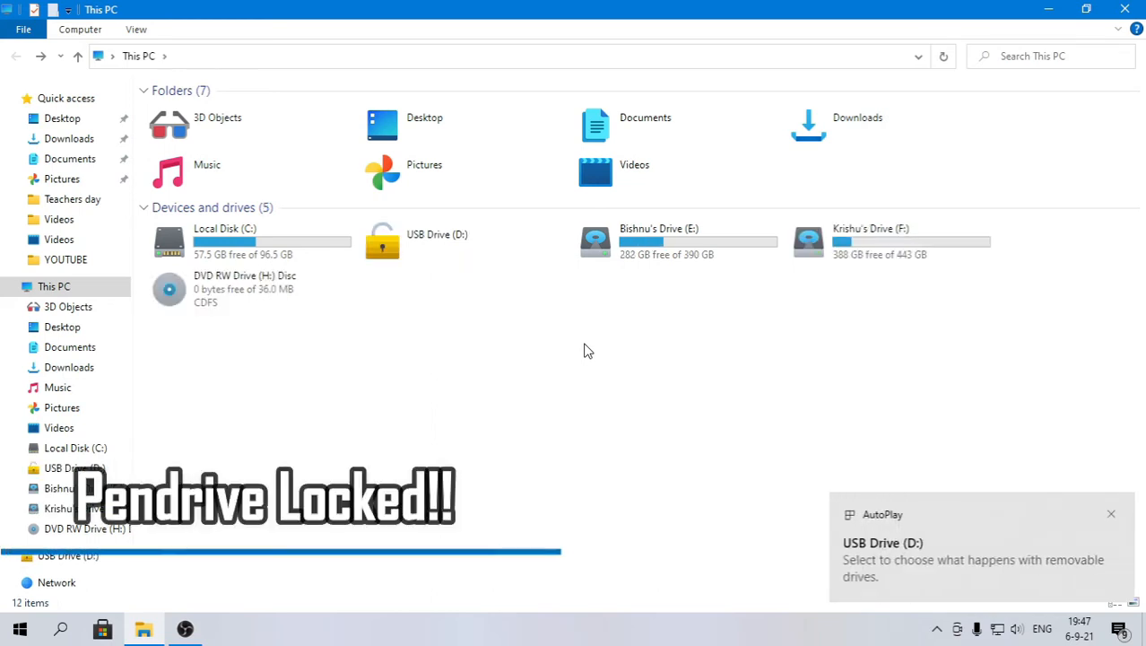
# Step: Open drive D:'s unlock prompt and submit a first password, which is rejected
pyautogui.click(423, 264)
pyautogui.doubleClick(423, 264)
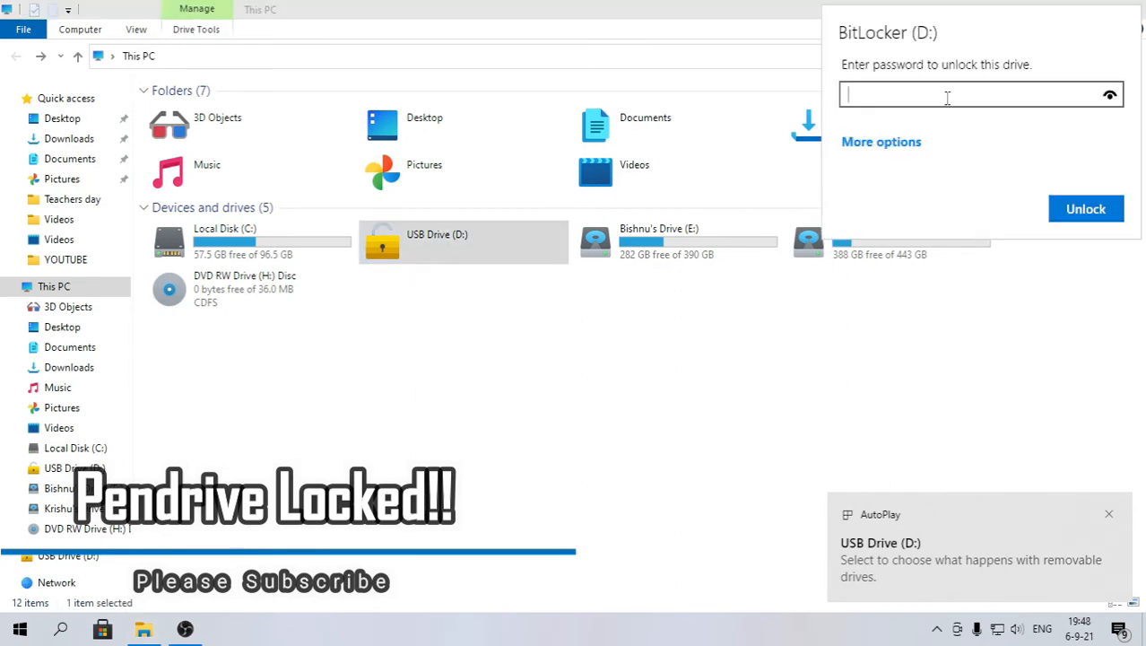
pyautogui.write('••••••••••')
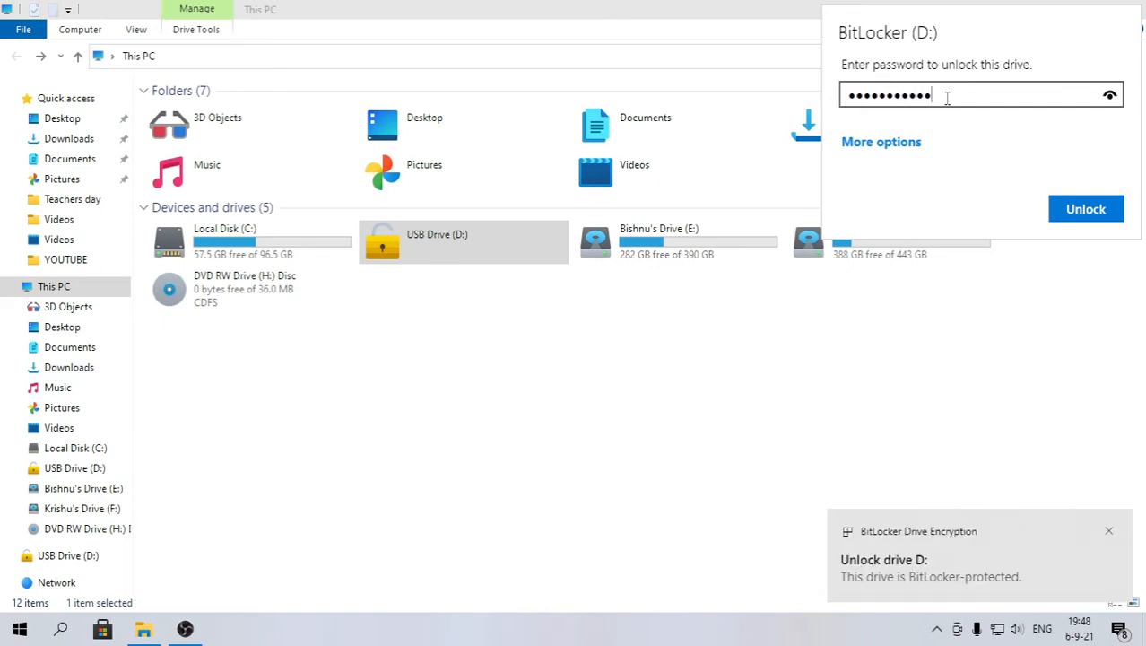
pyautogui.press('Return')
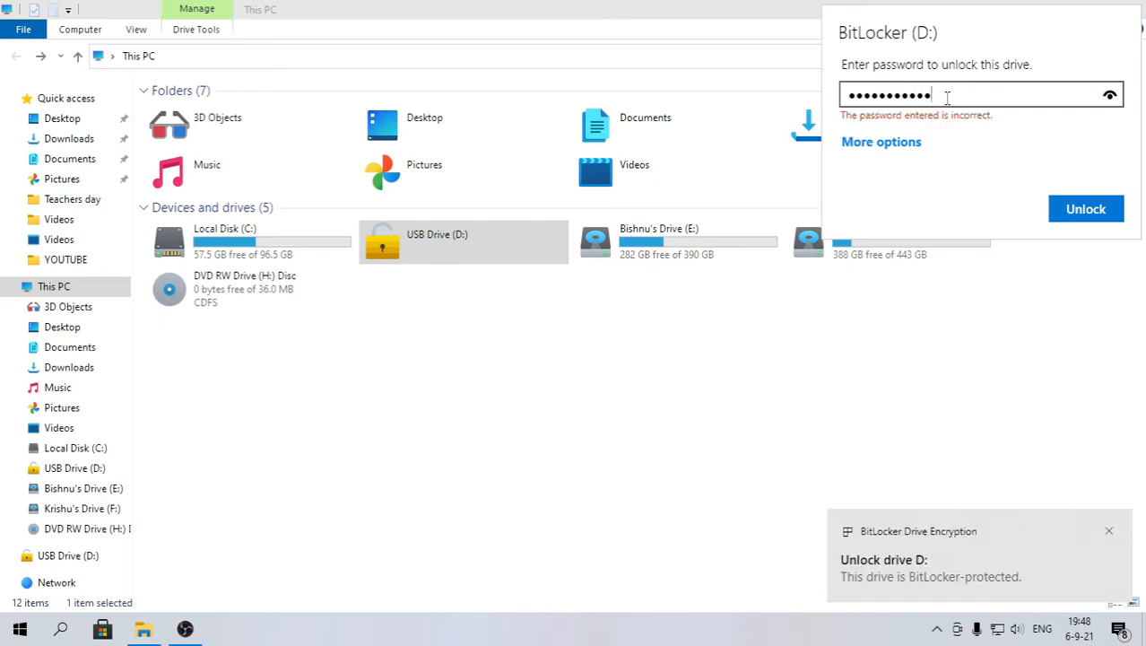
# Step: Clear the password field, enter the correct drive password, and unlock D:
pyautogui.press('BackSpace')
pyautogui.press('BackSpace')
pyautogui.press('BackSpace')
pyautogui.press('BackSpace')
pyautogui.press('BackSpace')
pyautogui.press('BackSpace')
pyautogui.press('BackSpace')
pyautogui.press('BackSpace')
pyautogui.press('BackSpace')
pyautogui.press('BackSpace')
pyautogui.press('BackSpace')
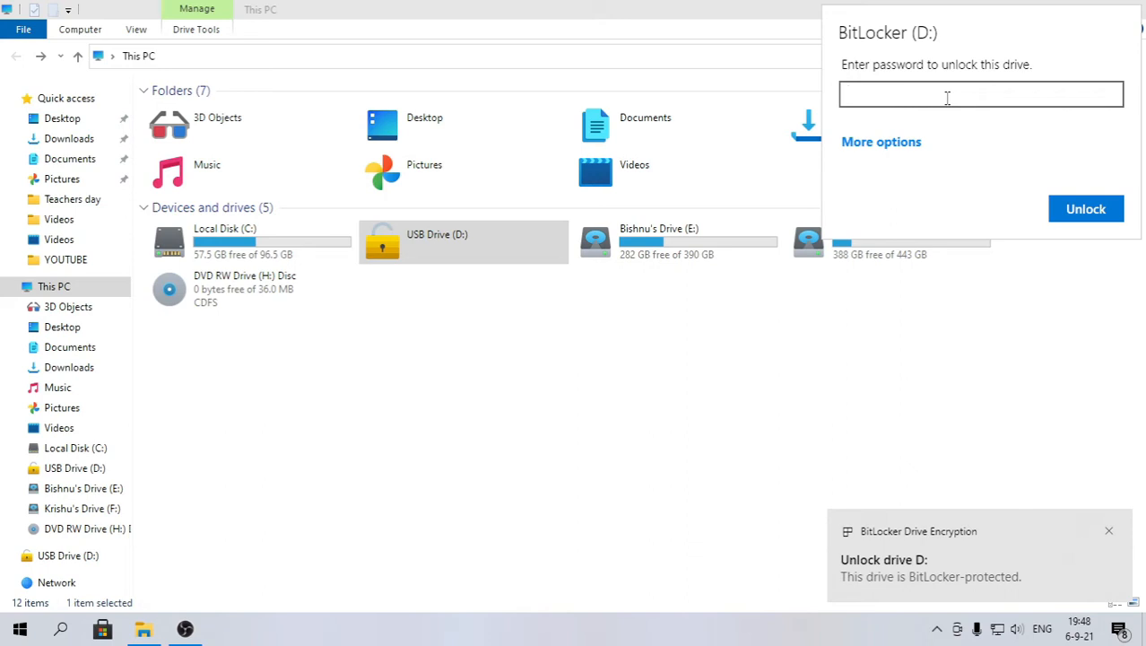
pyautogui.write('••••••••••')
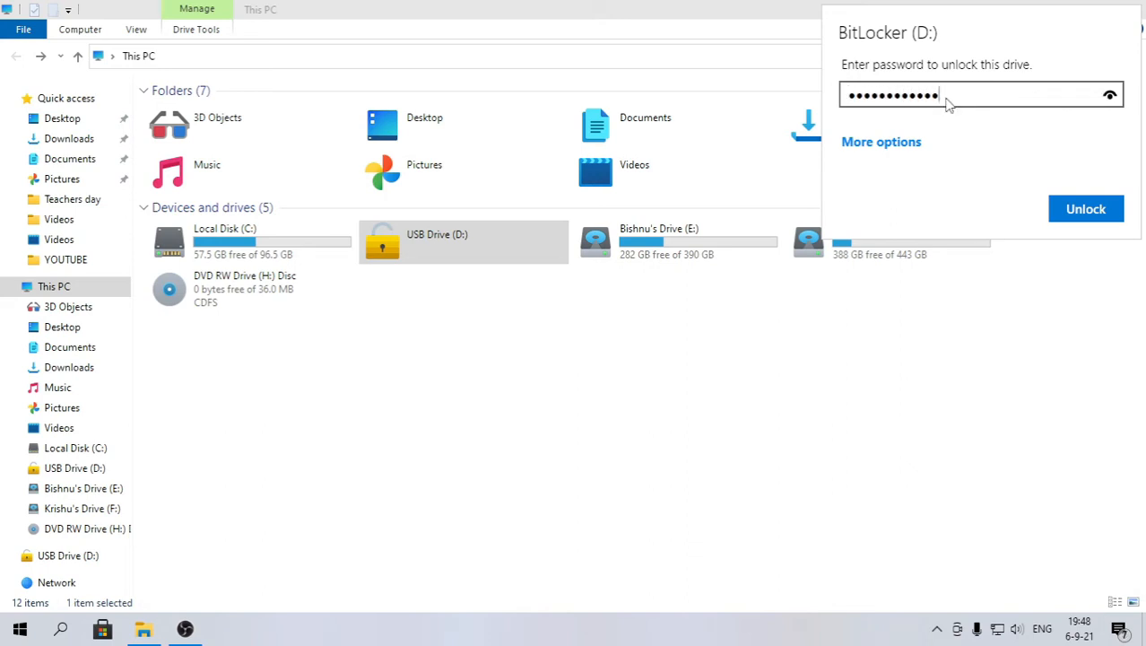
pyautogui.click(1106, 219)
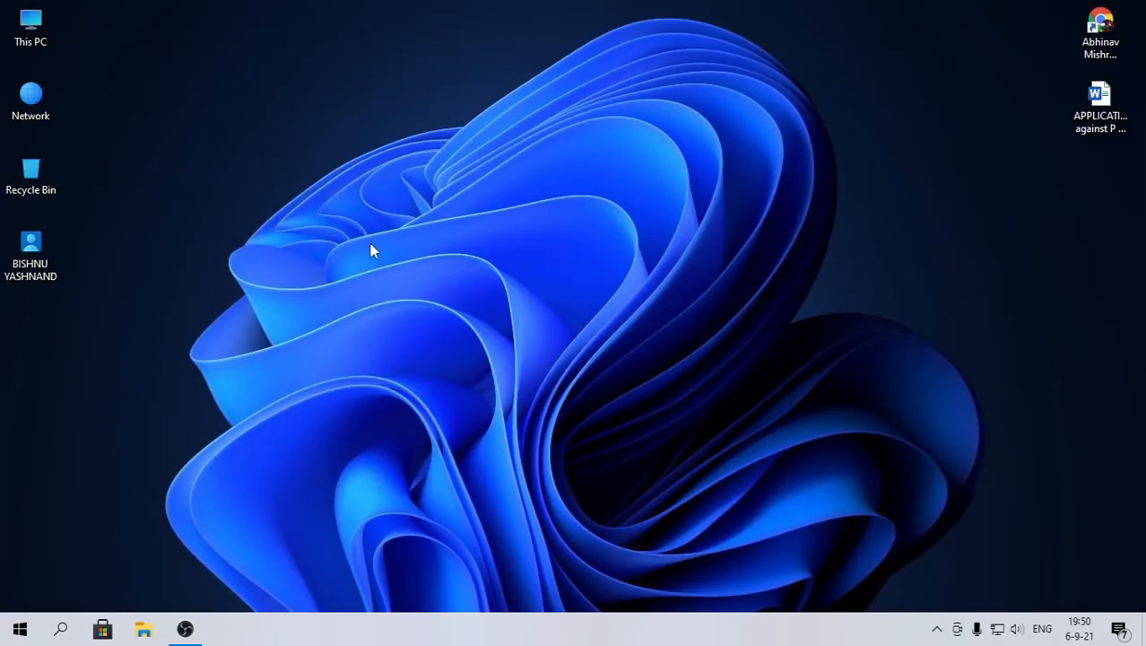
# Step: Refresh the desktop, then search 'Bit' from Start to launch Manage BitLocker
pyautogui.rightClick(369, 243)
pyautogui.click(411, 292)
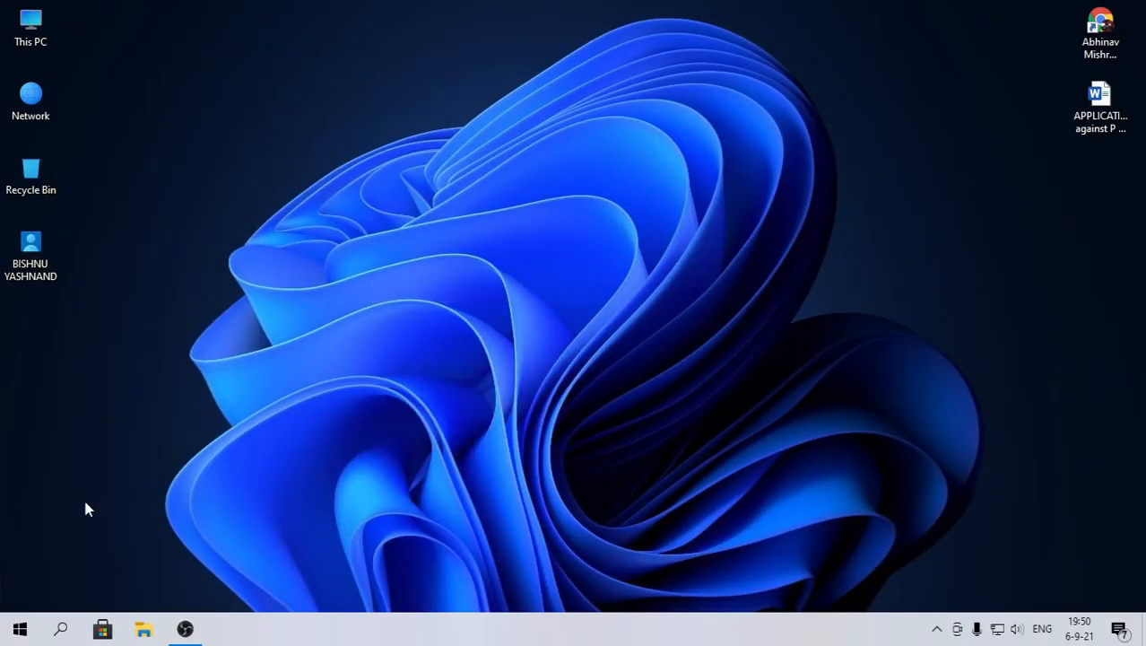
pyautogui.click(21, 629)
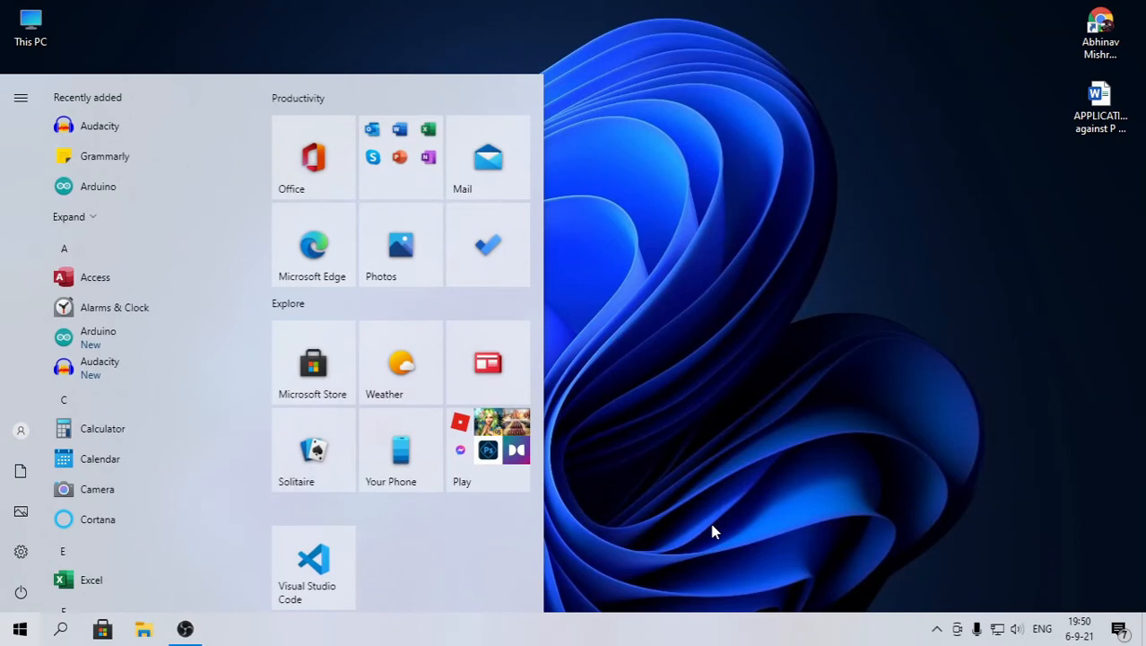
pyautogui.write('Bit')
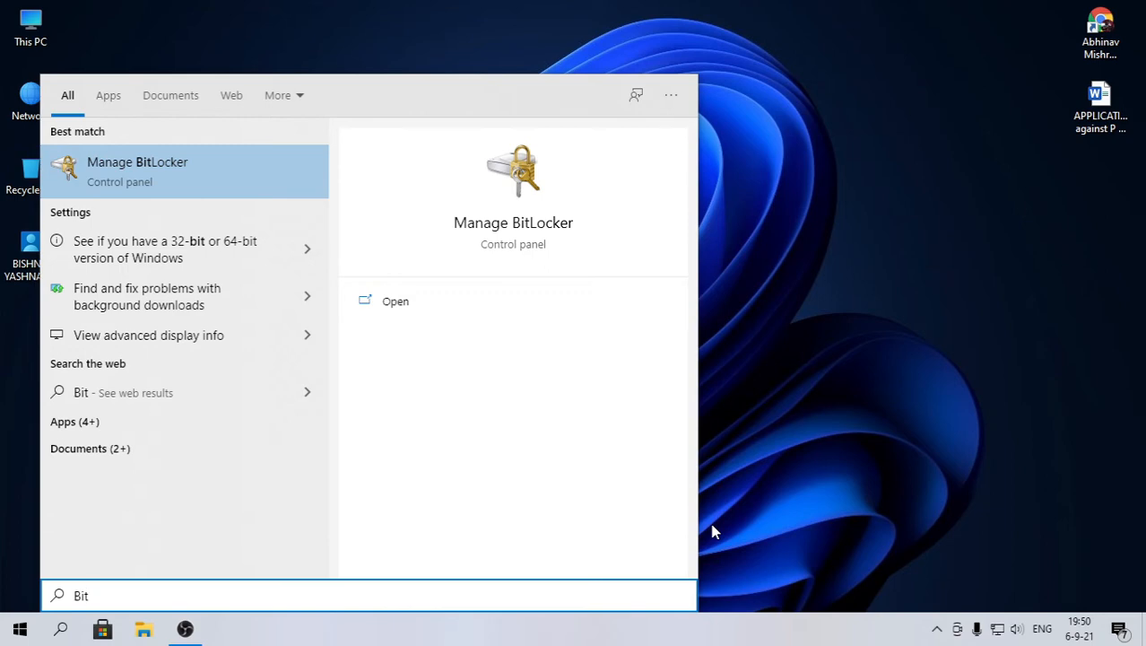
pyautogui.press('Return')
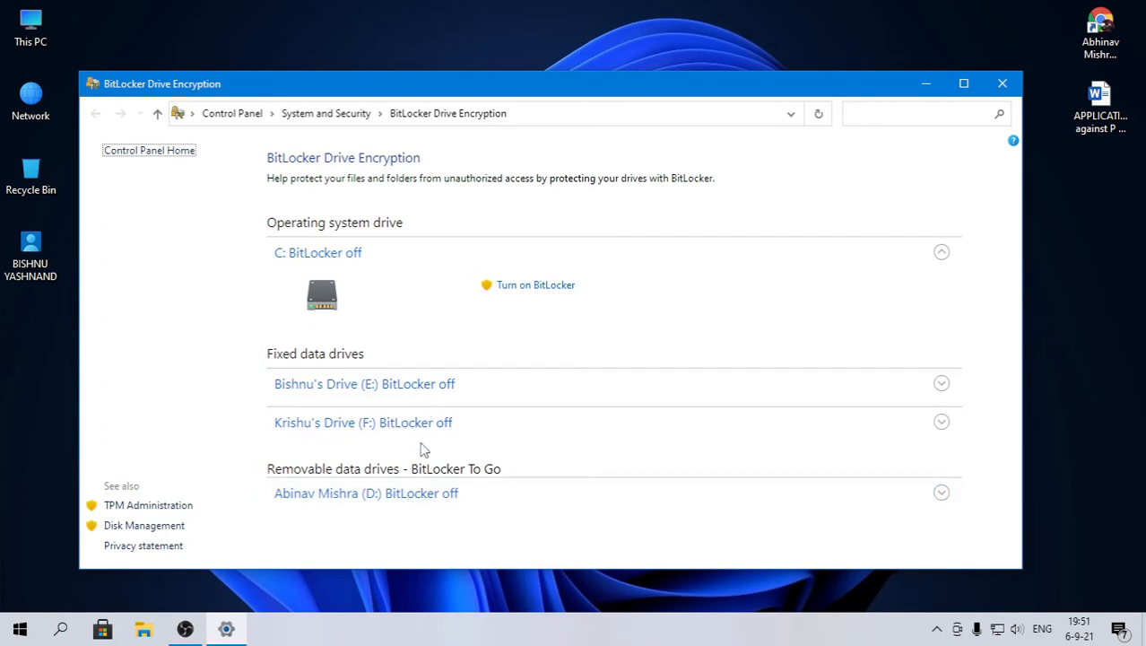
# Step: Turn on BitLocker for removable drive D: with password unlocking, entering and confirming the password
pyautogui.click(398, 498)
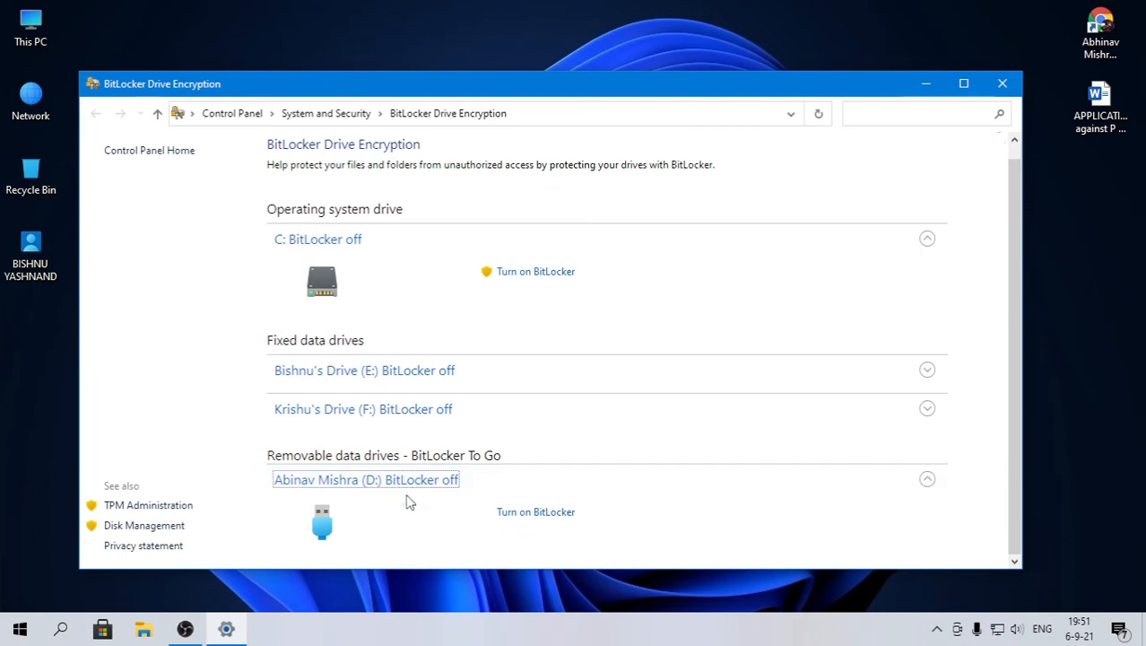
pyautogui.click(535, 512)
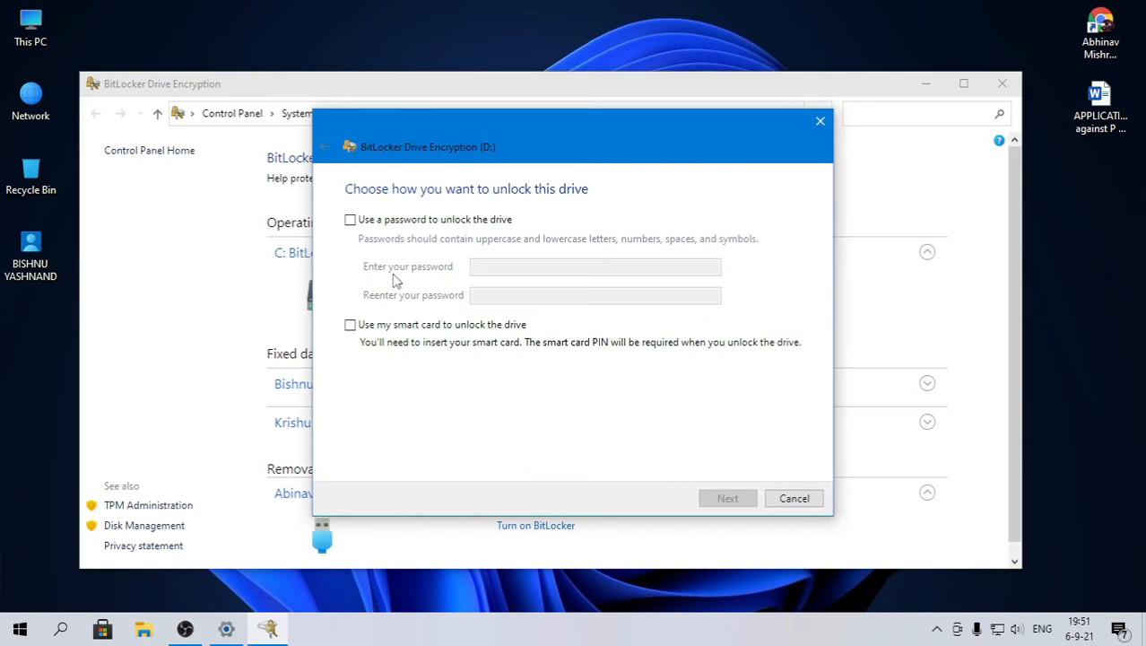
pyautogui.click(350, 219)
pyautogui.click(499, 268)
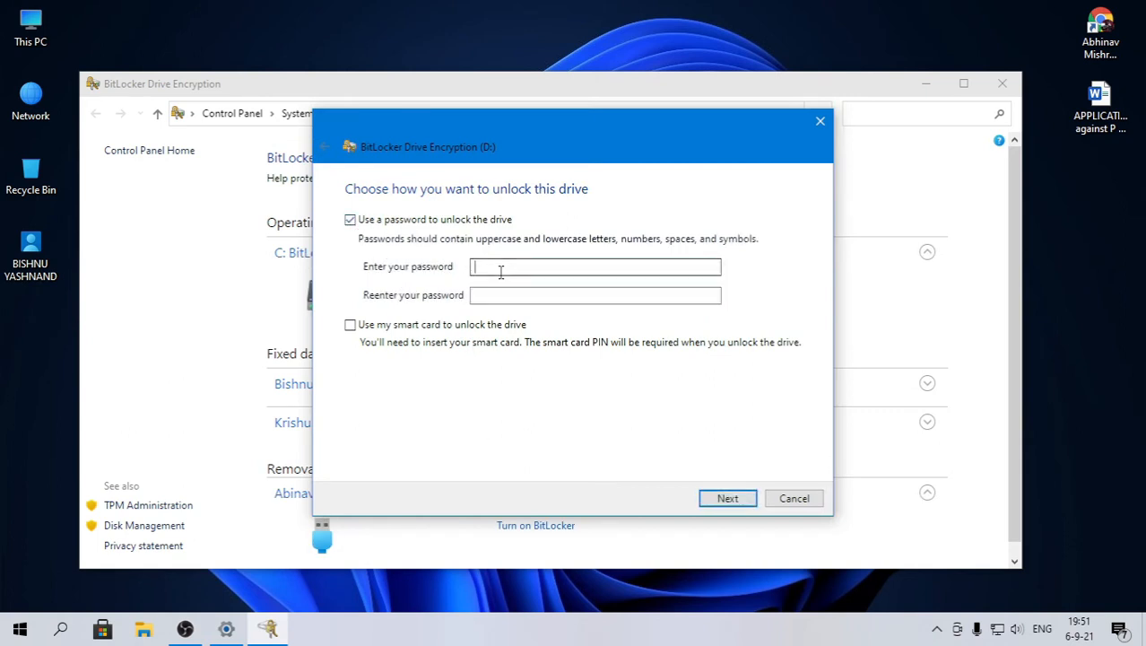
pyautogui.write('a')
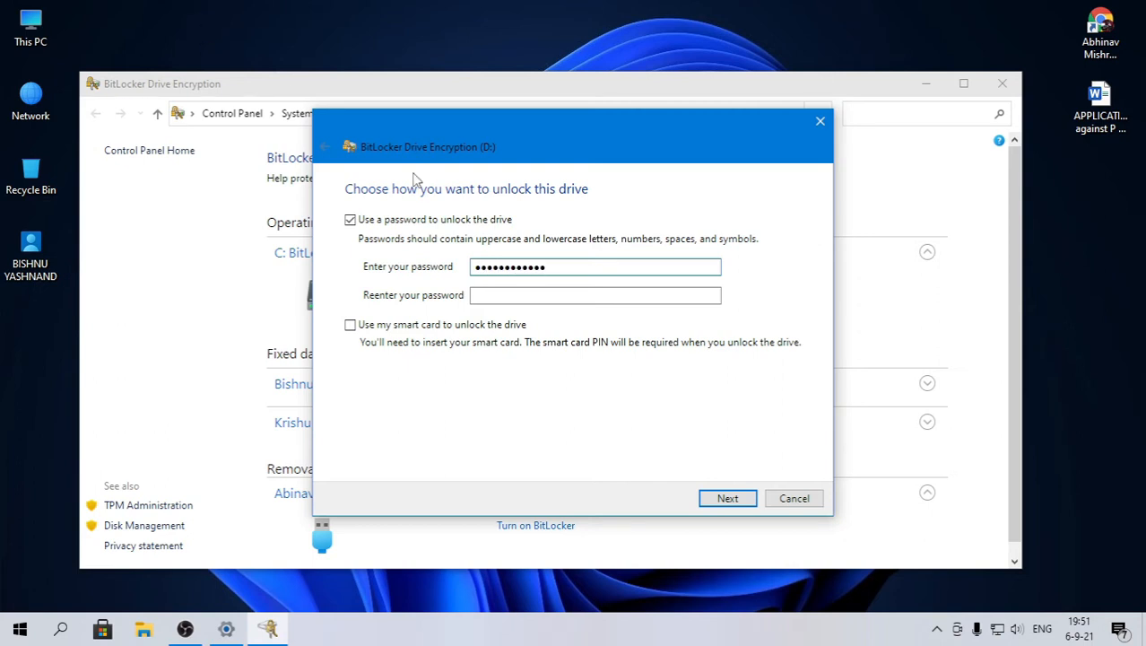
pyautogui.click(499, 294)
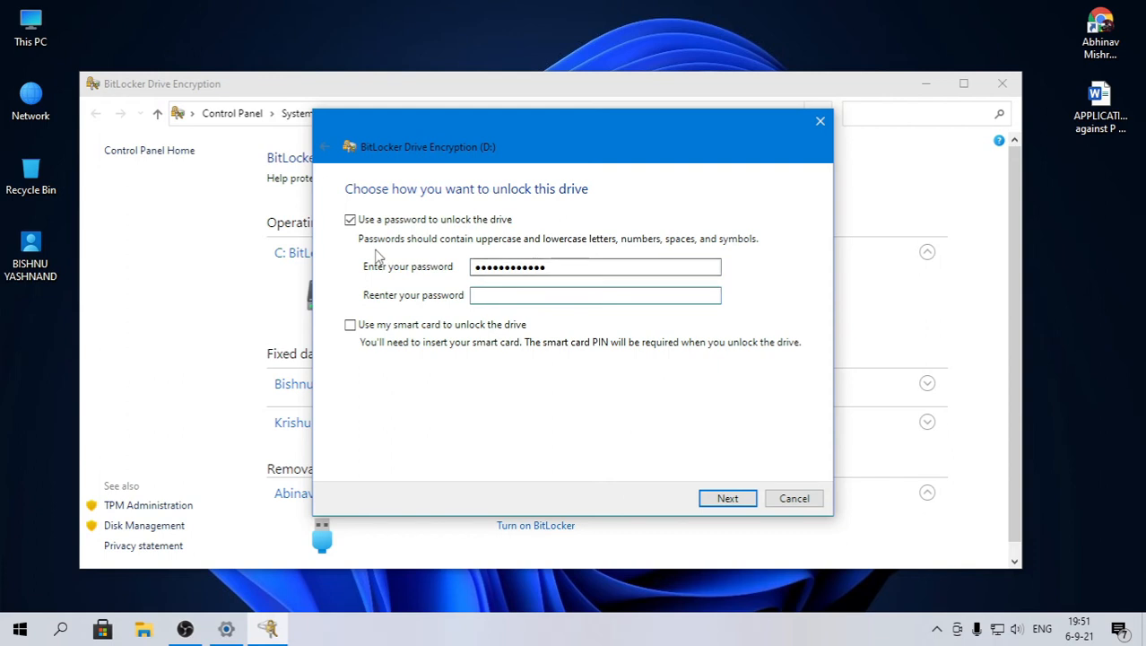
pyautogui.write('aaaaaa')
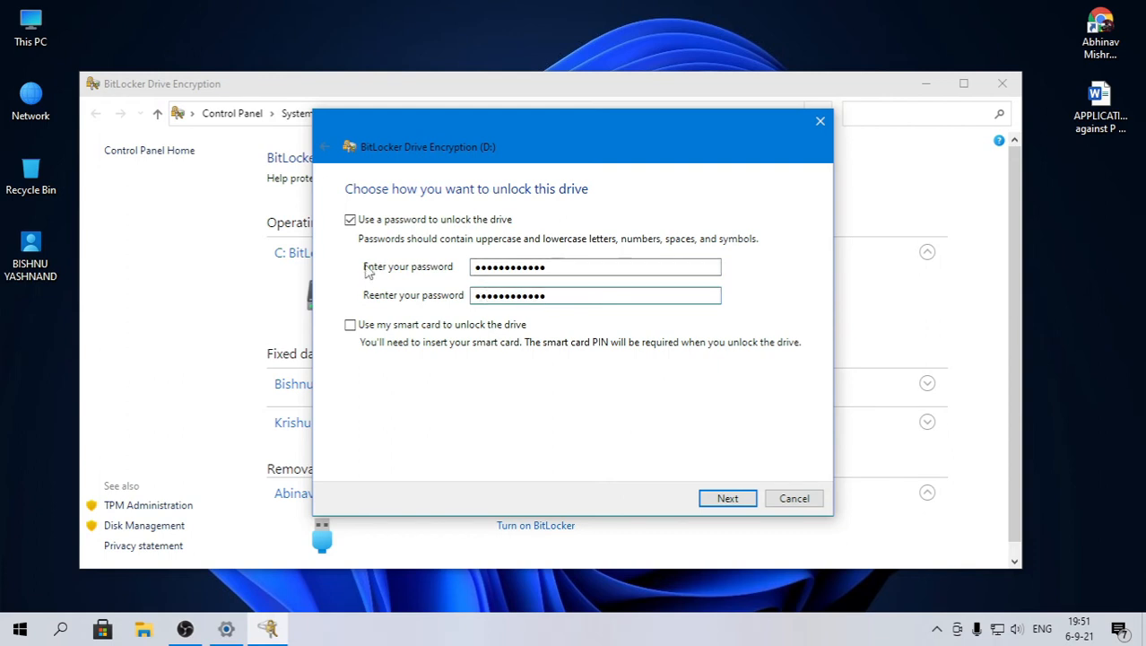
pyautogui.click(710, 502)
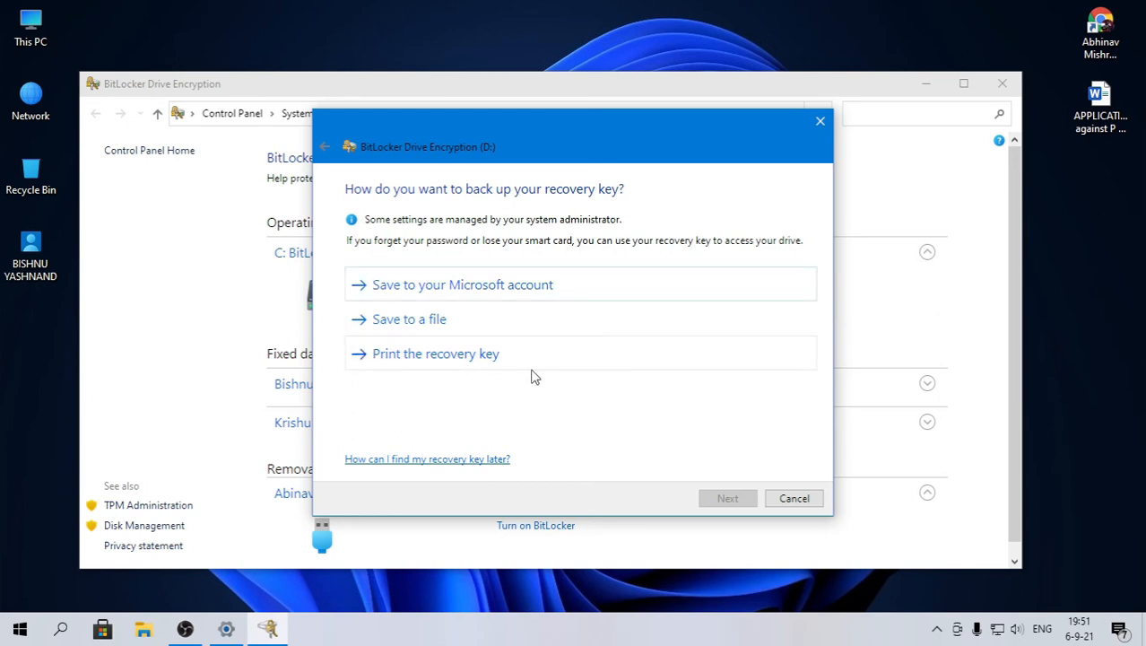
# Step: Save the recovery key as a file in Pictures under its default name, then continue
pyautogui.click(423, 330)
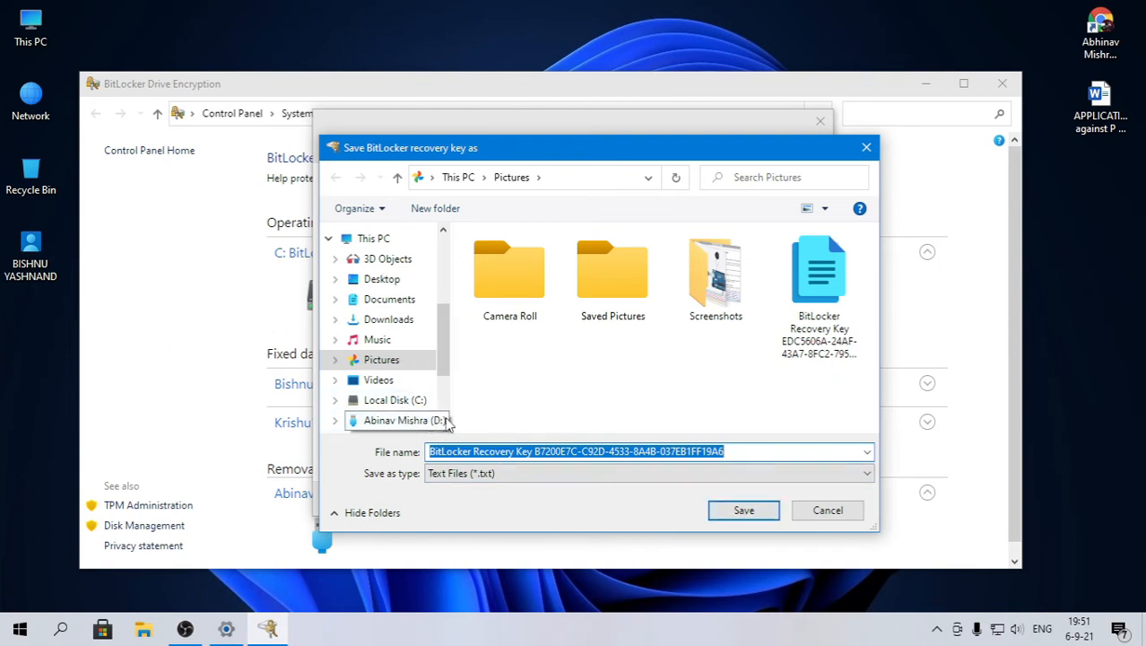
pyautogui.click(744, 515)
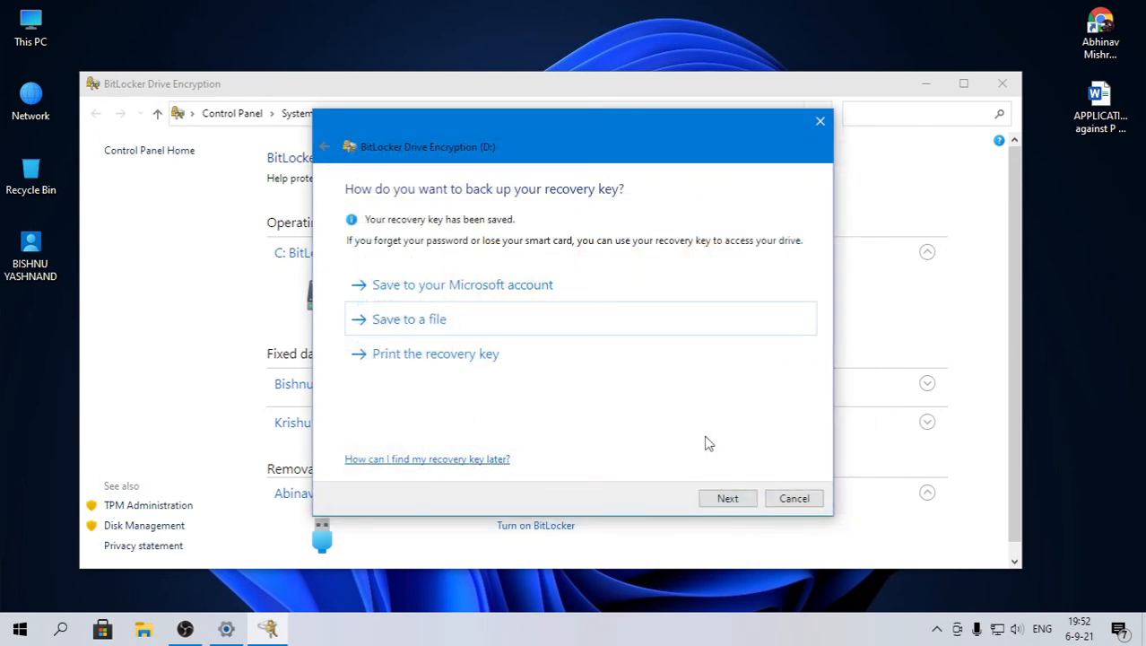
pyautogui.click(728, 499)
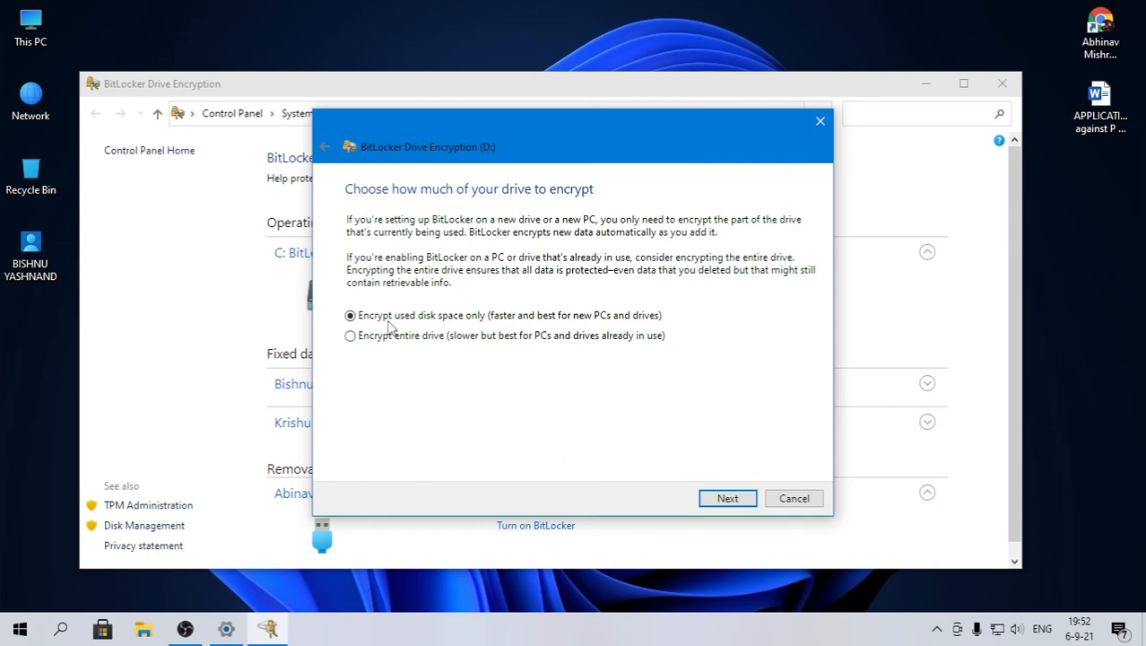
# Step: Keep 'Encrypt used disk space only' and Compatible mode, then start encrypting D:
pyautogui.click(721, 501)
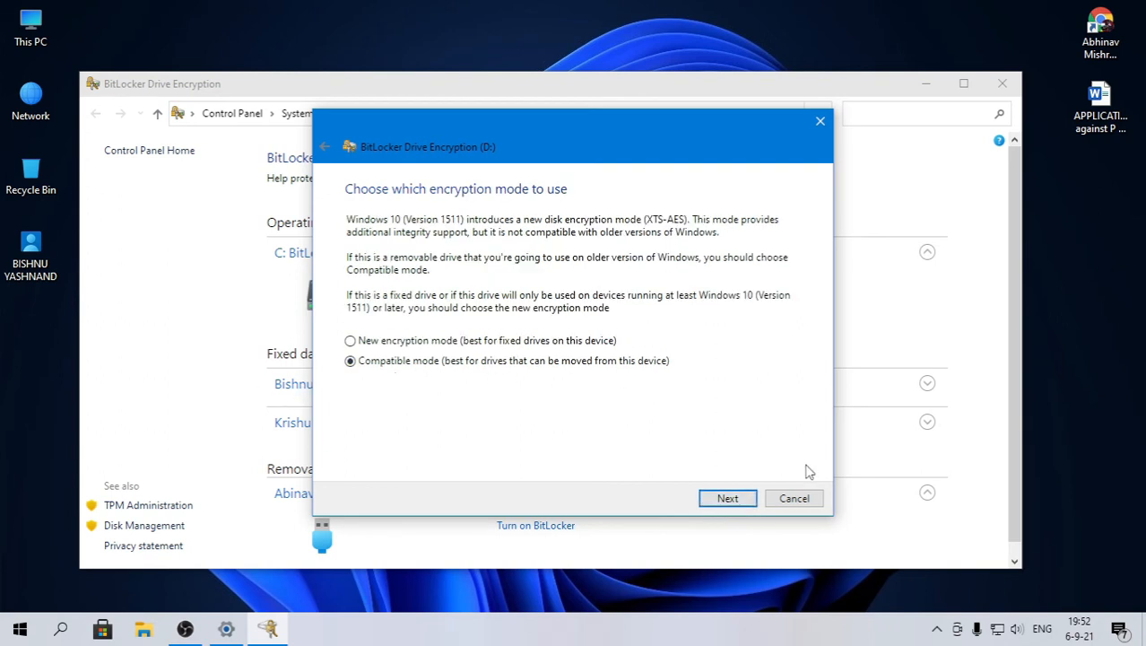
pyautogui.click(745, 500)
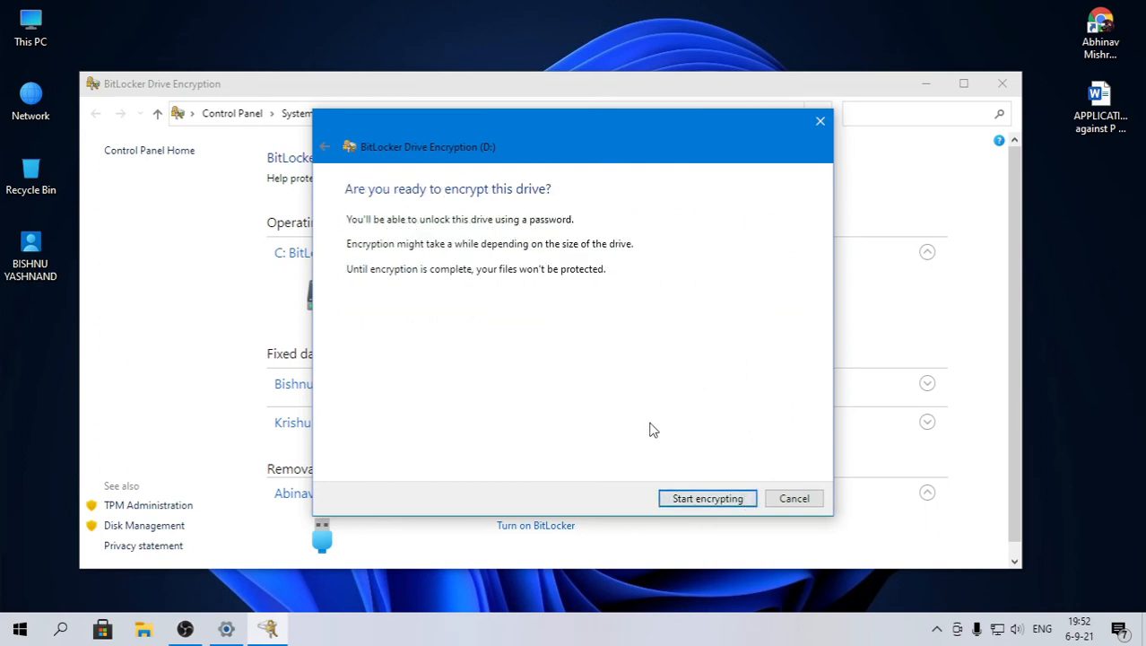
pyautogui.click(700, 498)
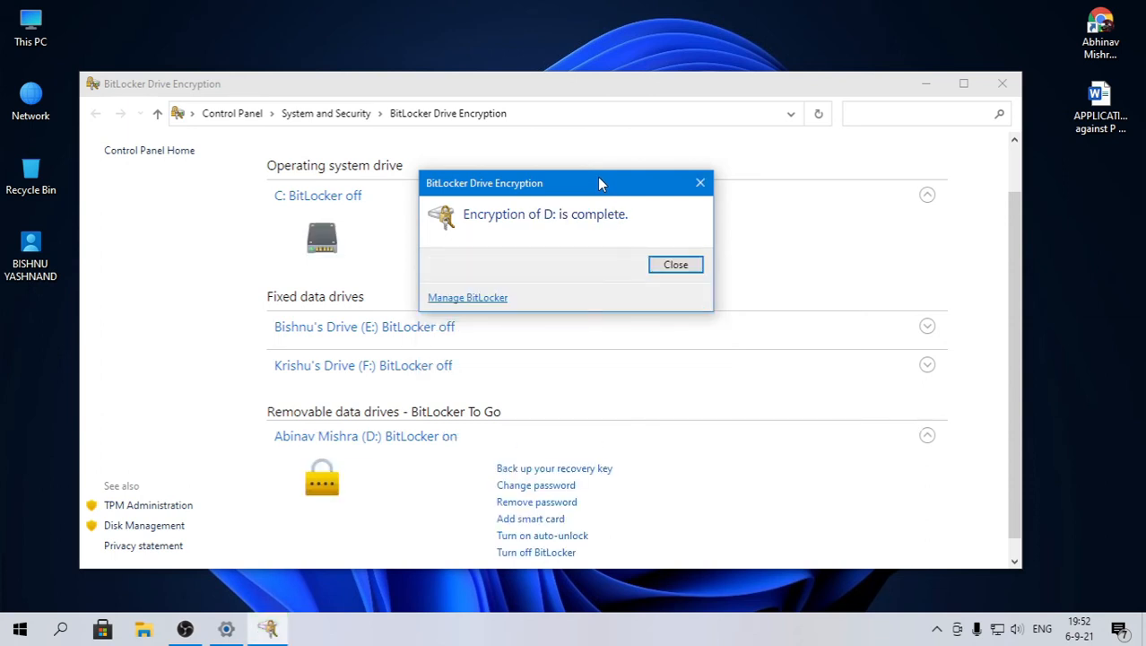
# Step: Dismiss the 'Encryption of D: is complete' notice and close BitLocker Drive Encryption
pyautogui.click(676, 265)
pyautogui.click(1002, 85)
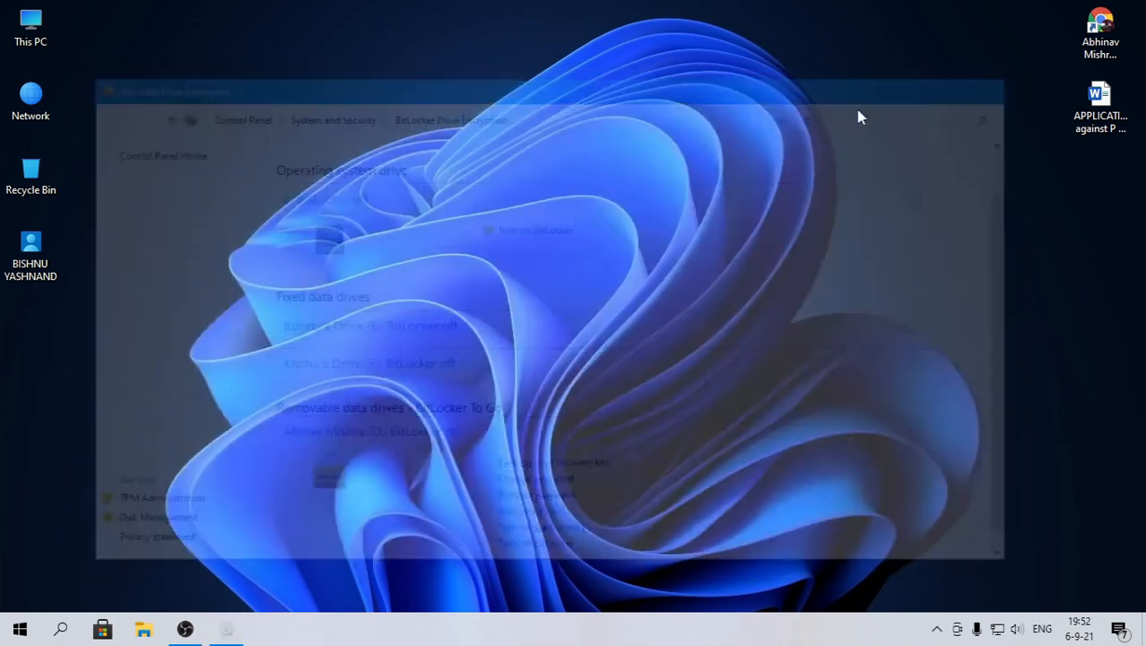
# Step: Refresh the desktop twice and open This PC, showing USB Drive (D:) locked
pyautogui.rightClick(611, 165)
pyautogui.click(668, 216)
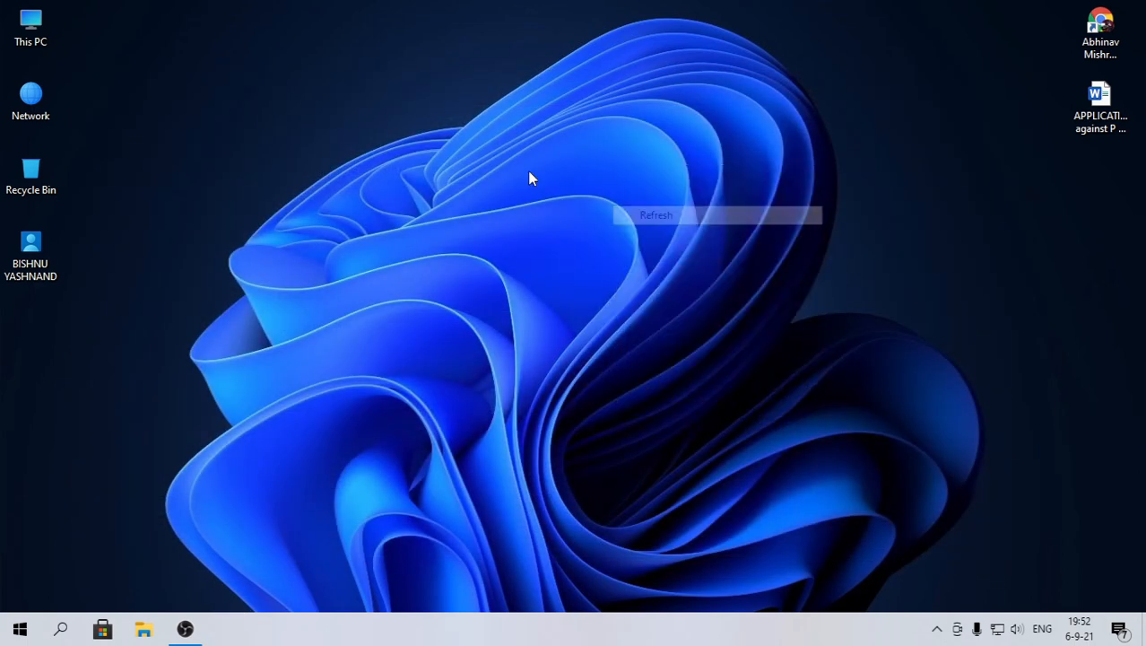
pyautogui.rightClick(527, 170)
pyautogui.click(576, 227)
pyautogui.doubleClick(27, 44)
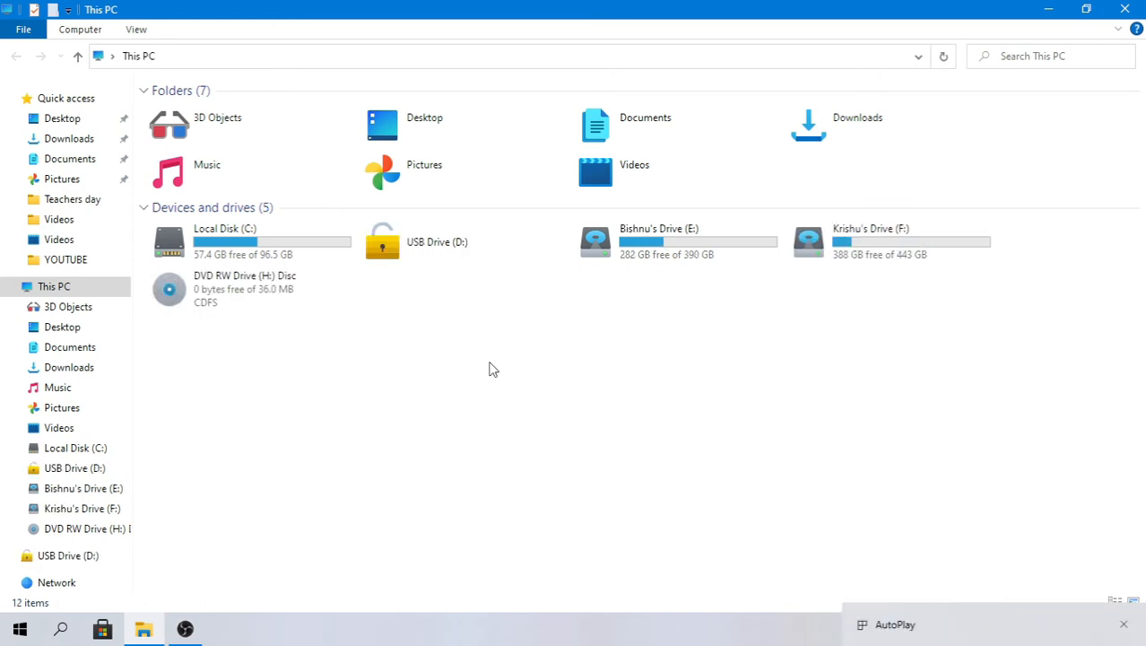
# Step: Enter the BitLocker password for USB Drive (D:) and reveal it to verify the entry
pyautogui.doubleClick(438, 253)
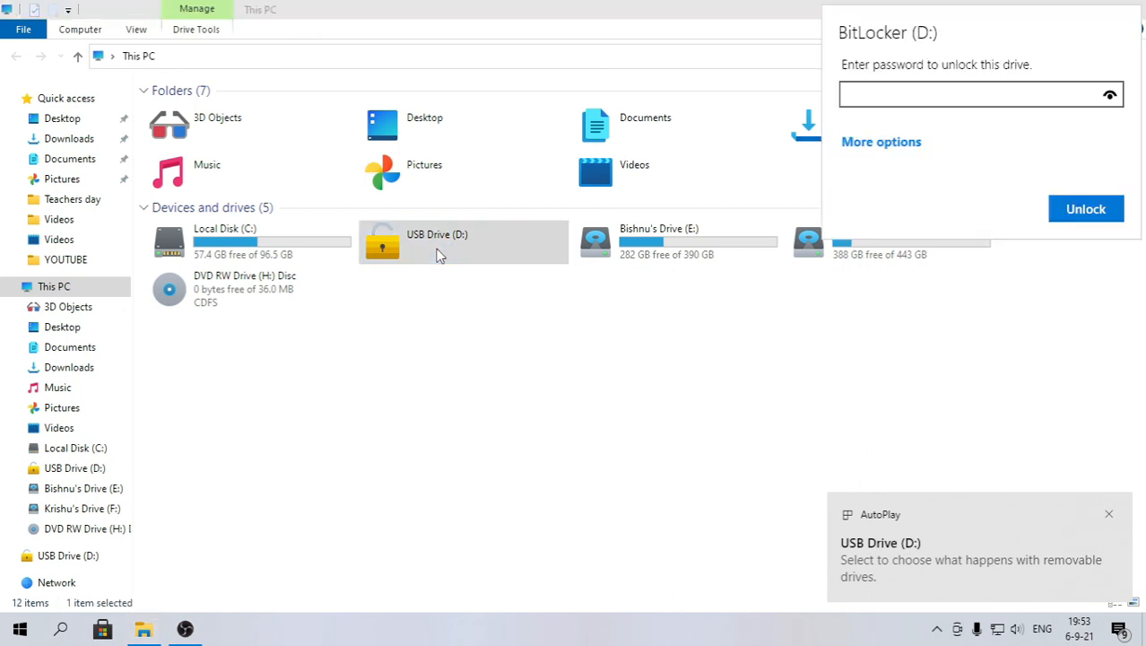
pyautogui.write('*********')
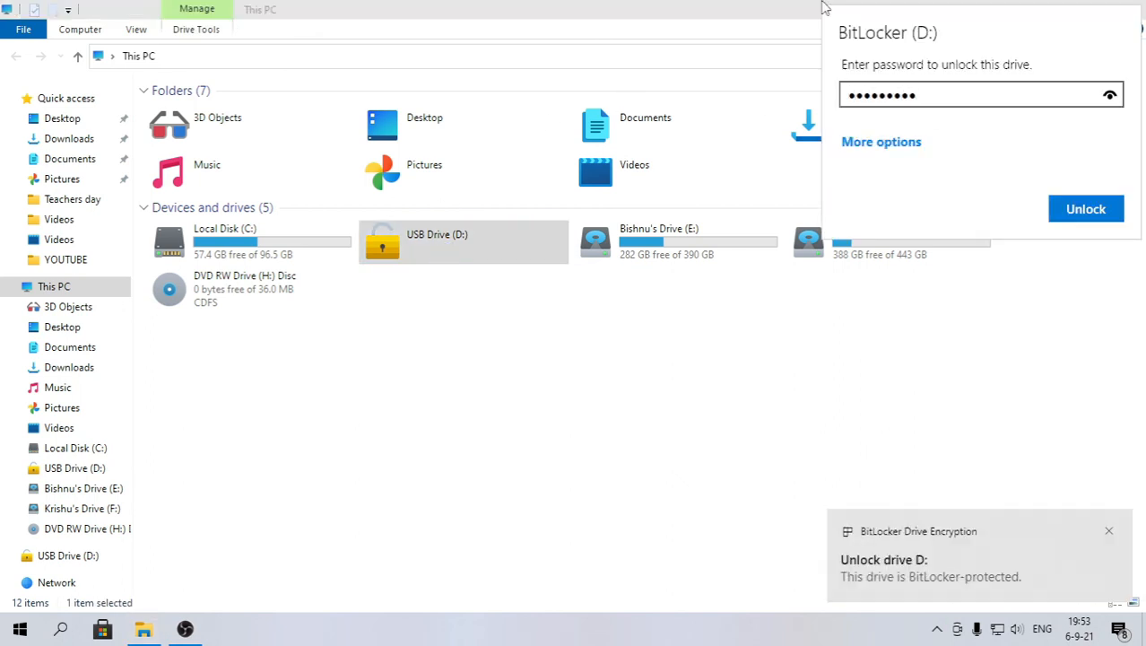
pyautogui.click(1112, 93)
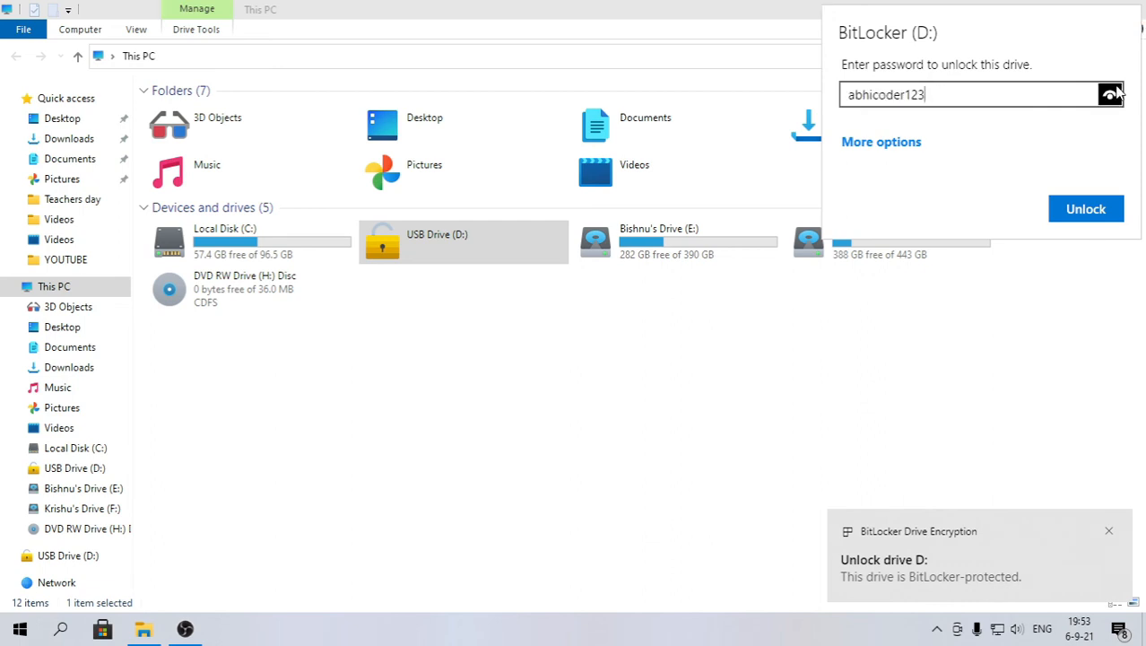
pyautogui.click(1113, 93)
pyautogui.click(1113, 93)
# Step: Unlock drive D:, browse its files, then return to This PC
pyautogui.click(1086, 209)
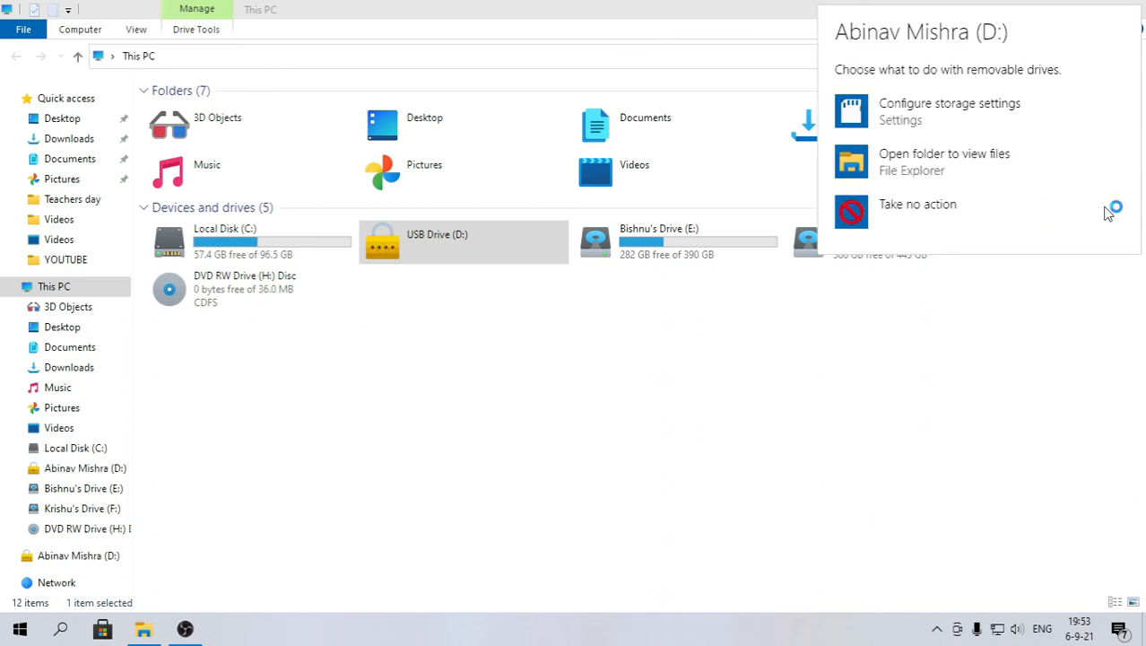
pyautogui.doubleClick(431, 262)
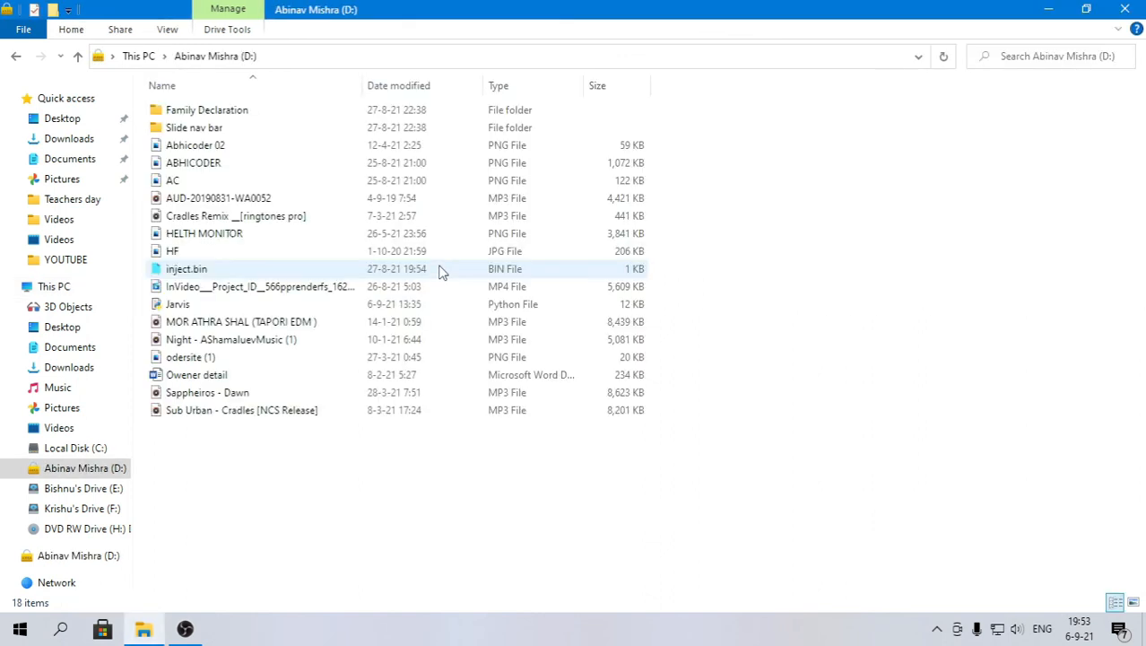
pyautogui.click(15, 58)
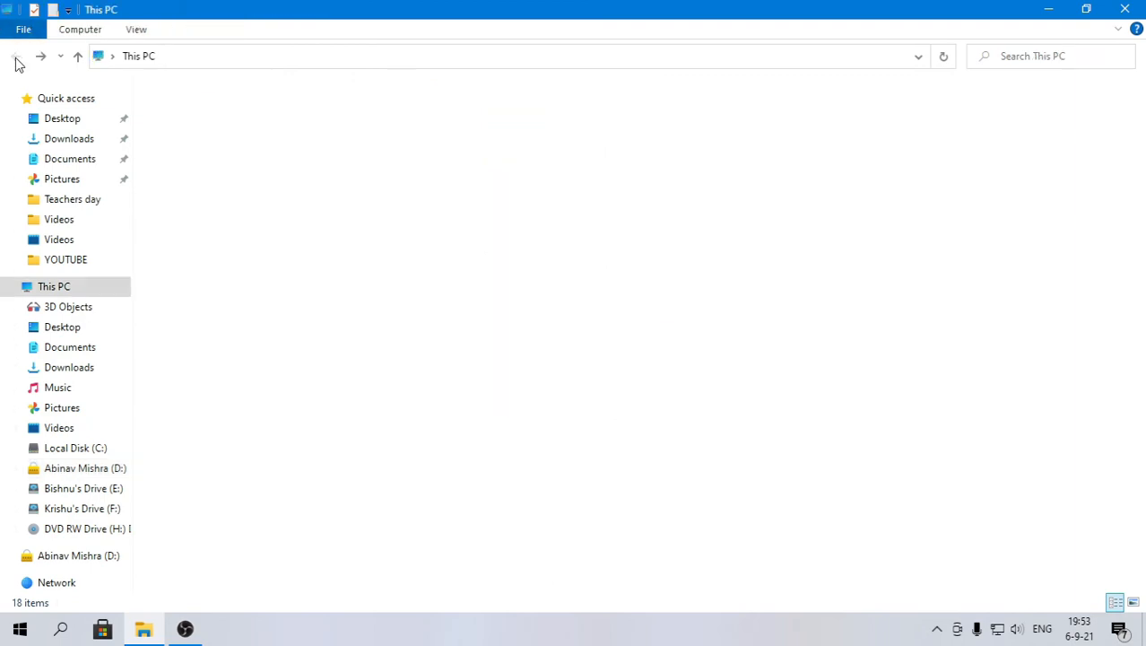
# Step: Close File Explorer and refresh the desktop three times from its context menu
pyautogui.click(1125, 9)
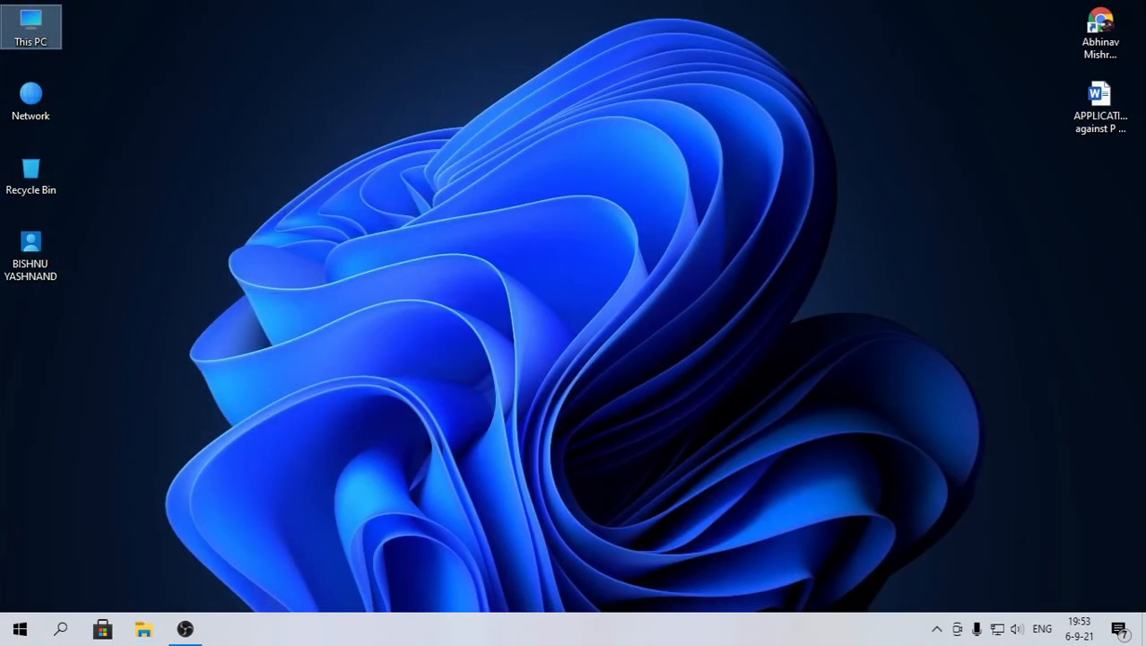
pyautogui.rightClick(538, 263)
pyautogui.click(611, 310)
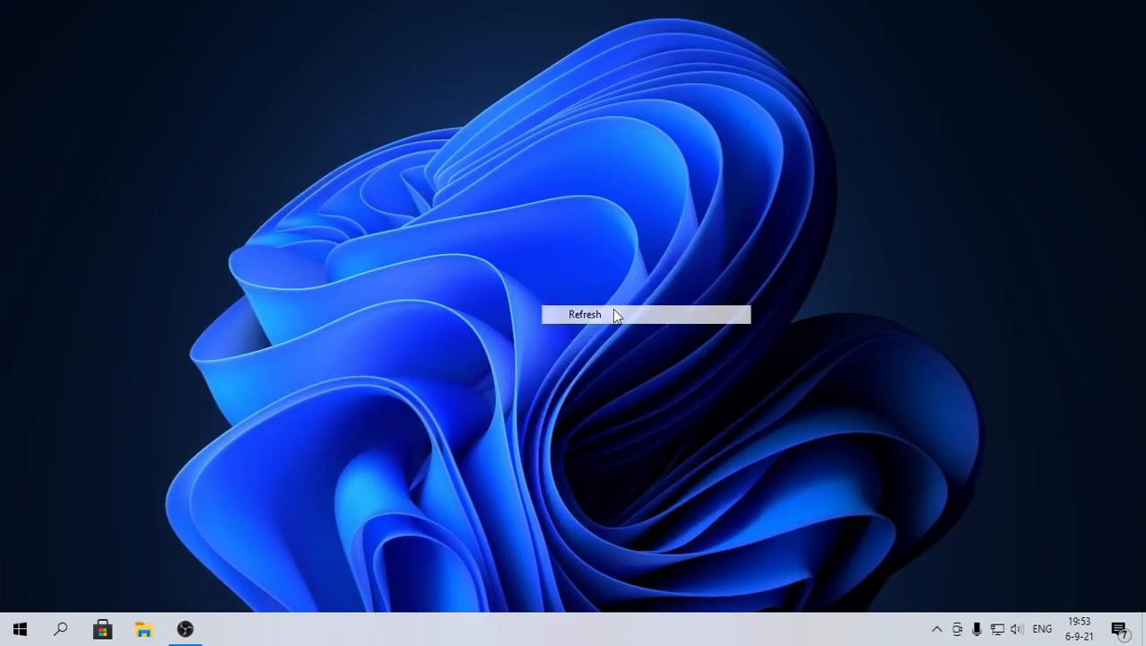
pyautogui.rightClick(440, 175)
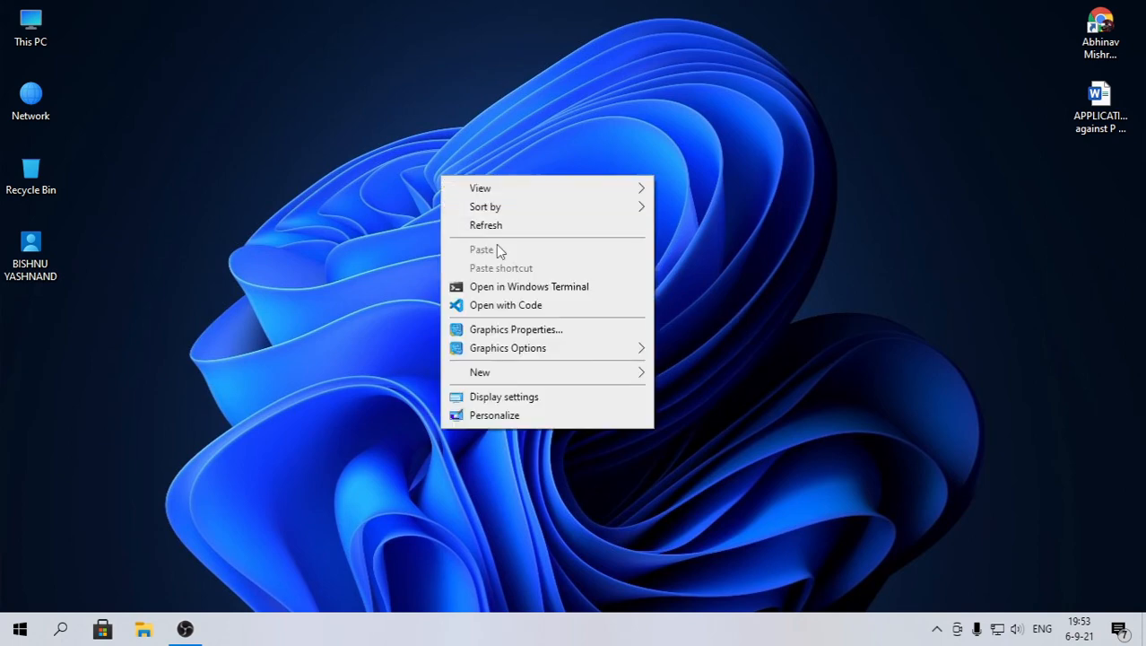
pyautogui.click(493, 227)
pyautogui.rightClick(425, 204)
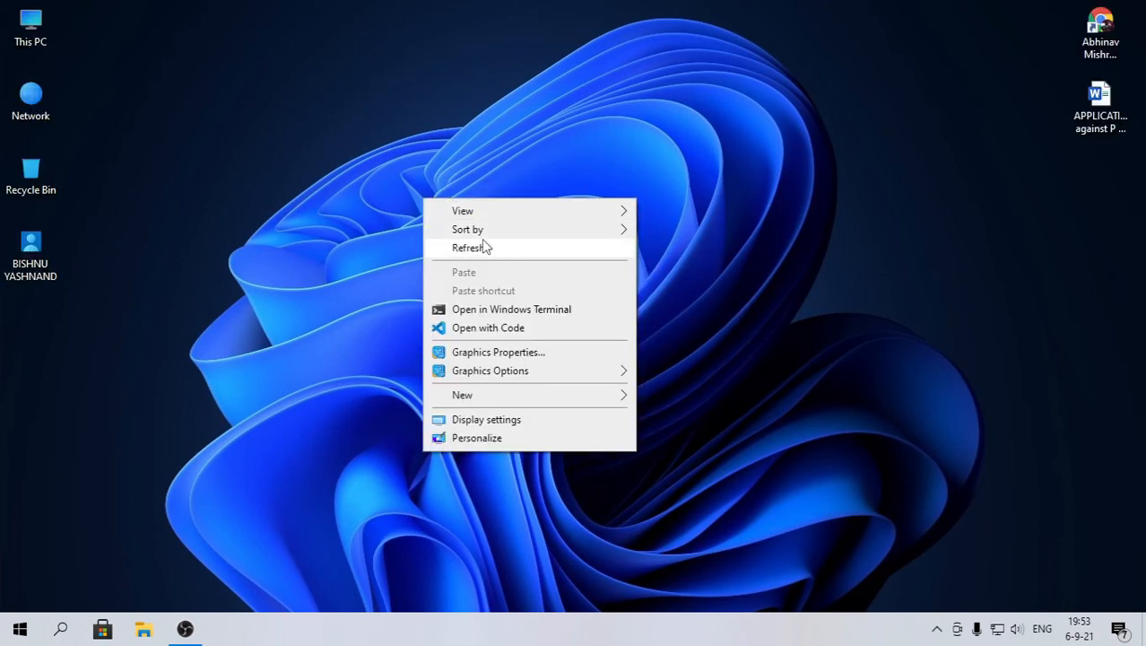
pyautogui.click(484, 246)
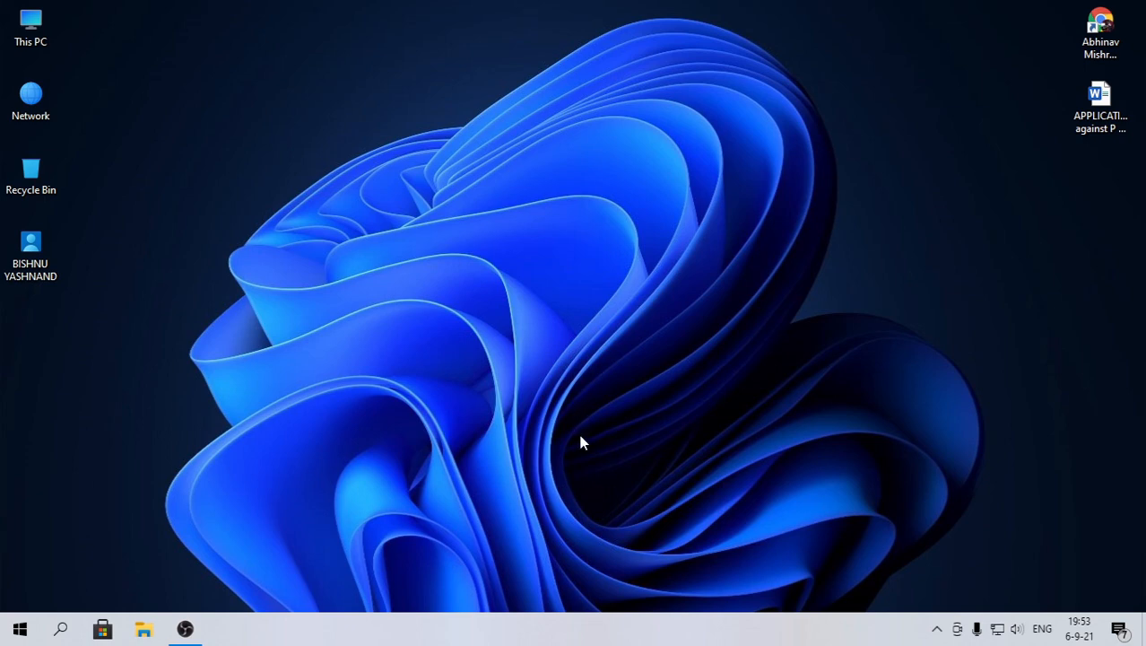